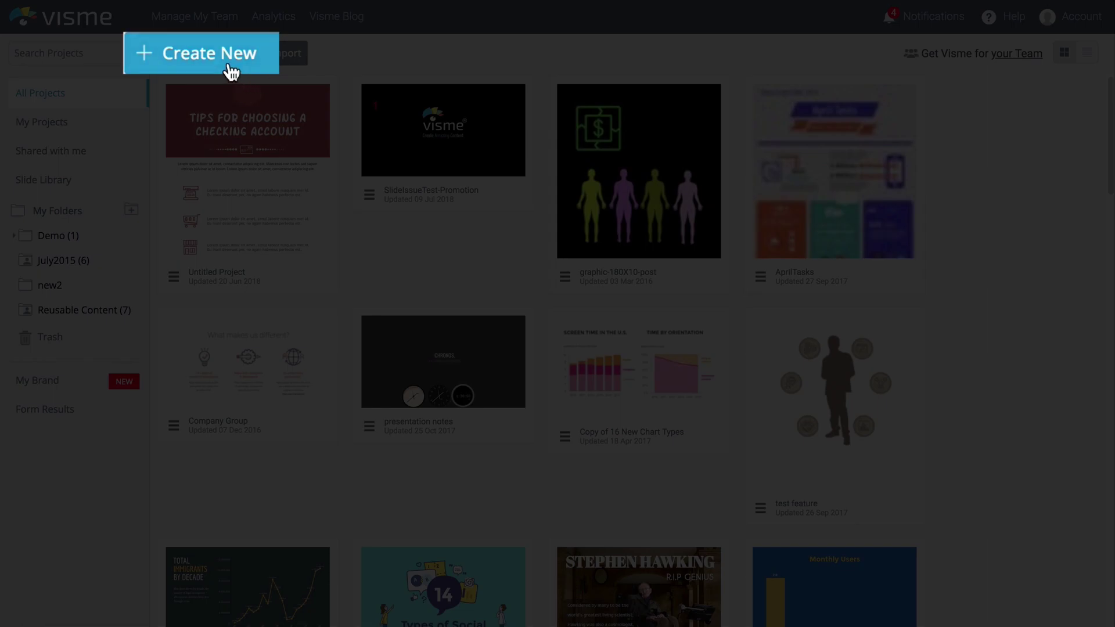
# Start a new project and browse the Documents templates, ending on the Reports category
pyautogui.click(230, 69)
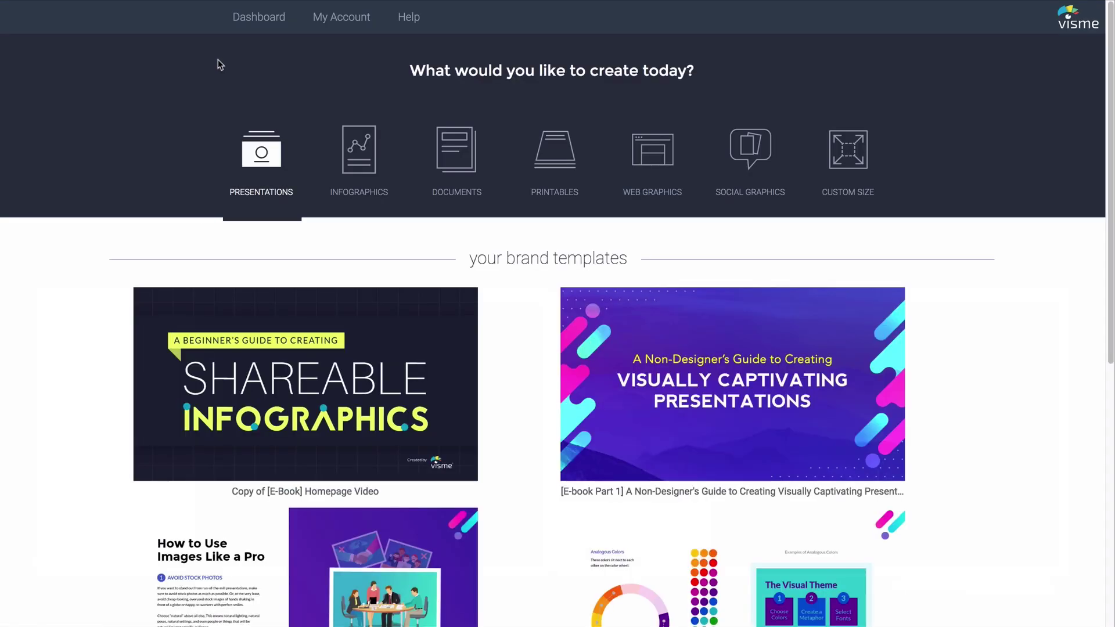
pyautogui.click(372, 144)
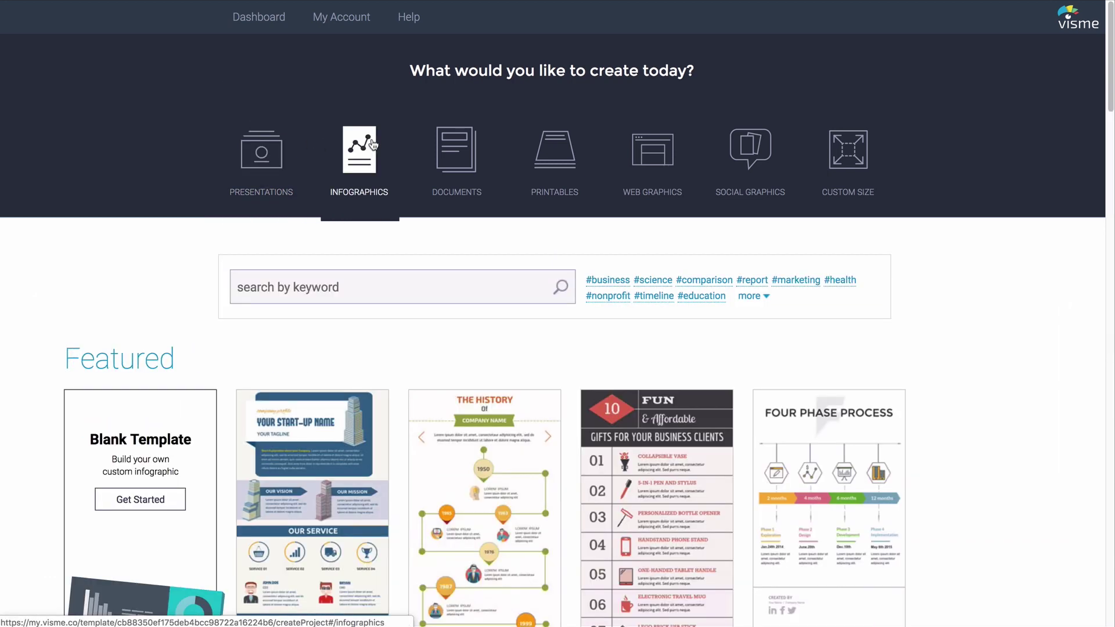
pyautogui.click(454, 161)
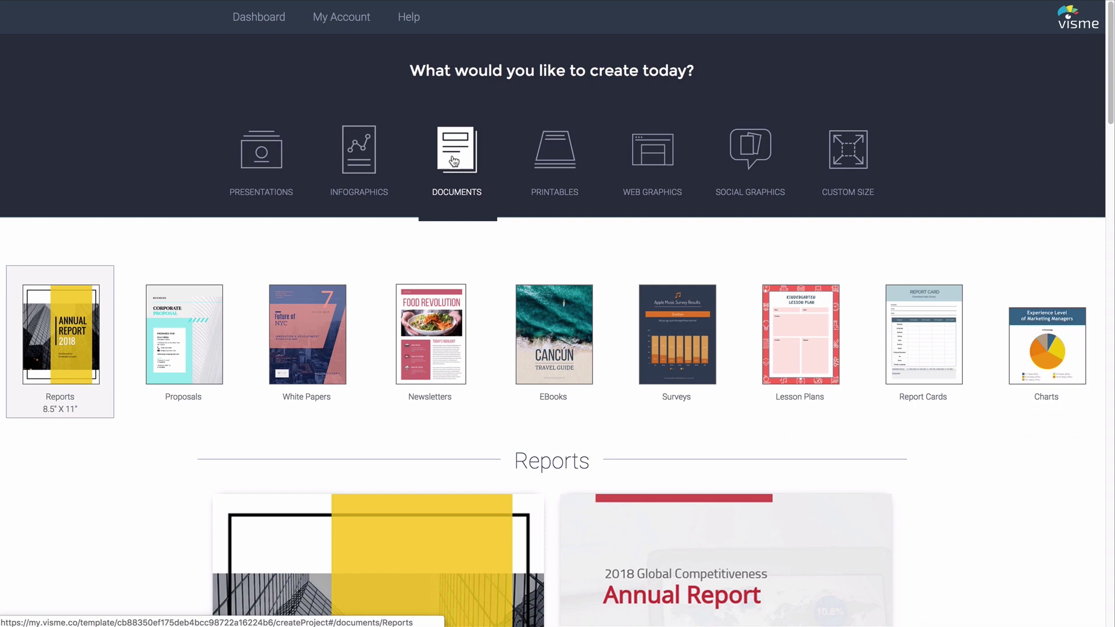
pyautogui.click(219, 316)
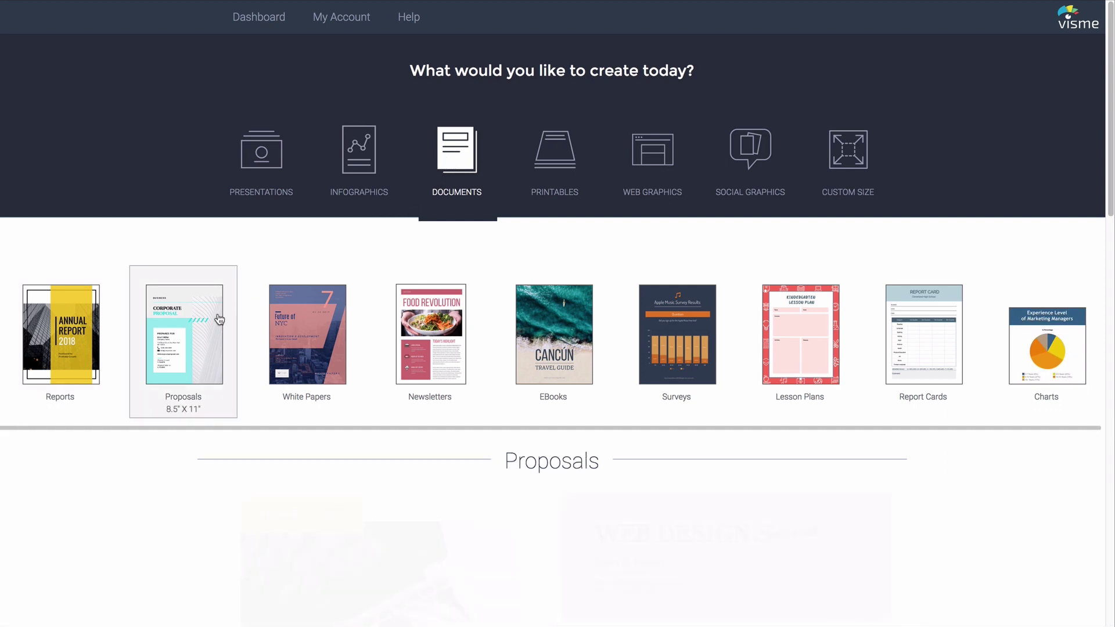
pyautogui.click(294, 325)
pyautogui.click(430, 337)
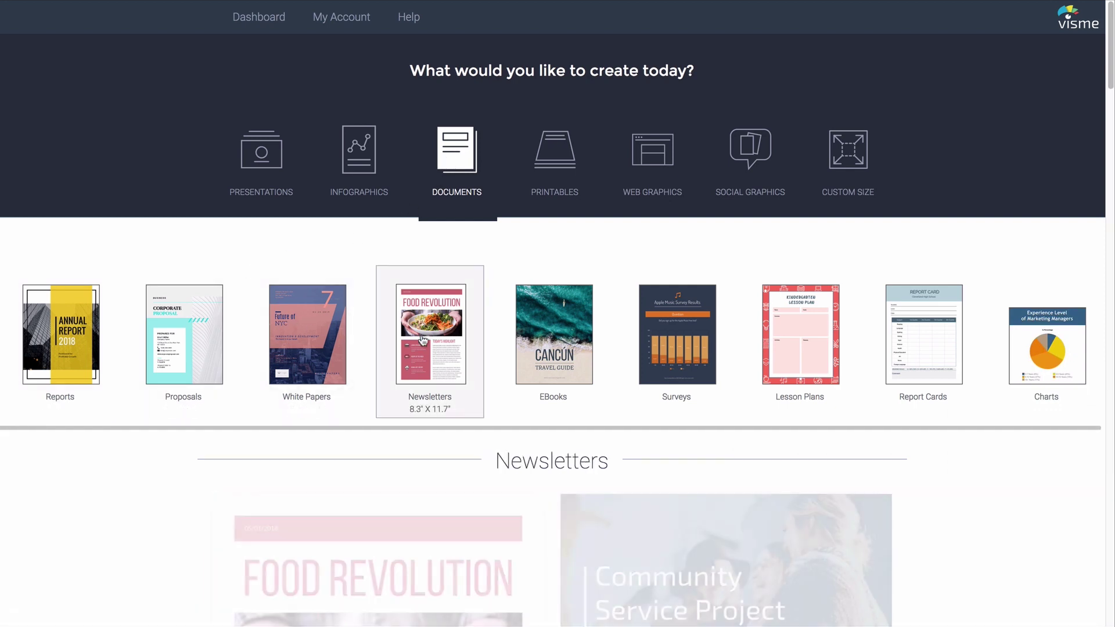
pyautogui.click(91, 366)
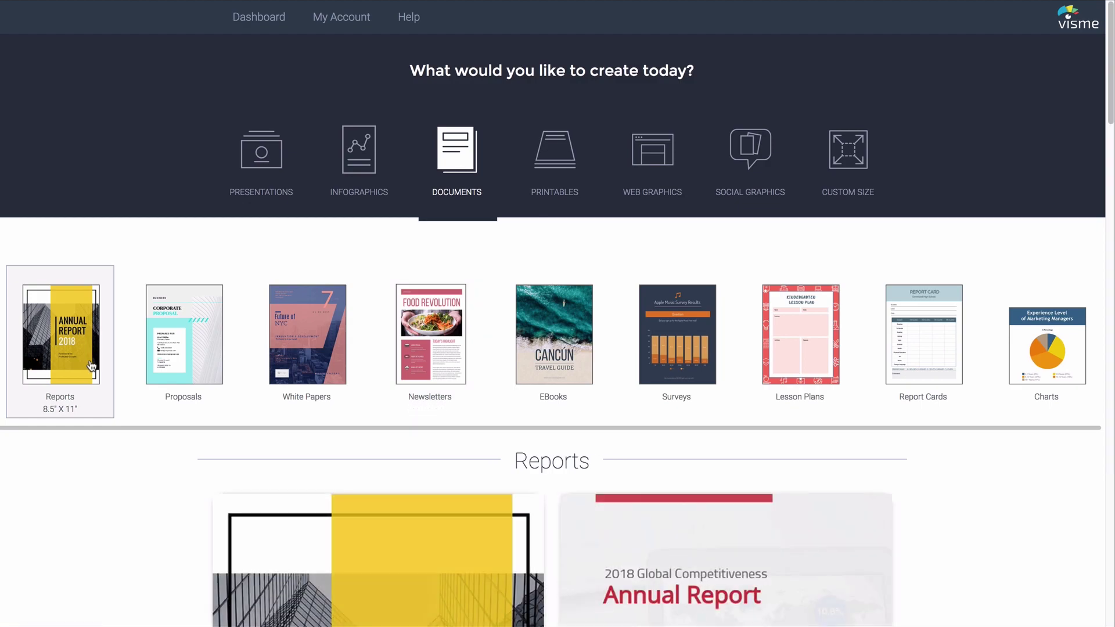
# Open the Annual Report 2018 report template in the editor
pyautogui.scroll(-5, 91, 365)
pyautogui.scroll(-2, 91, 366)
pyautogui.click(377, 295)
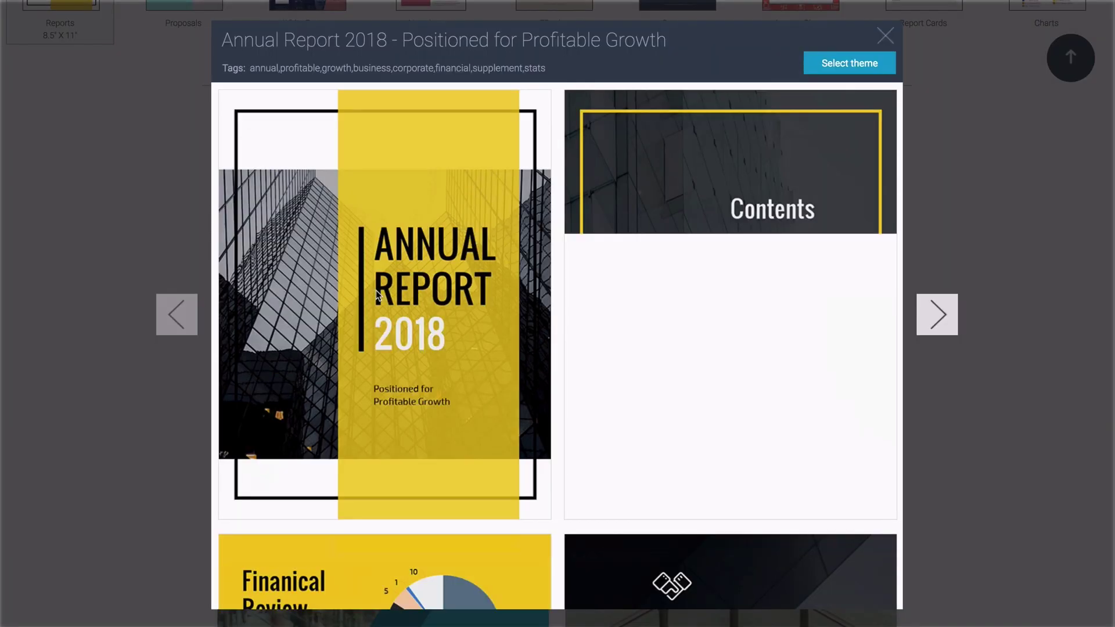
pyautogui.scroll(-15, 377, 296)
pyautogui.scroll(15, 377, 295)
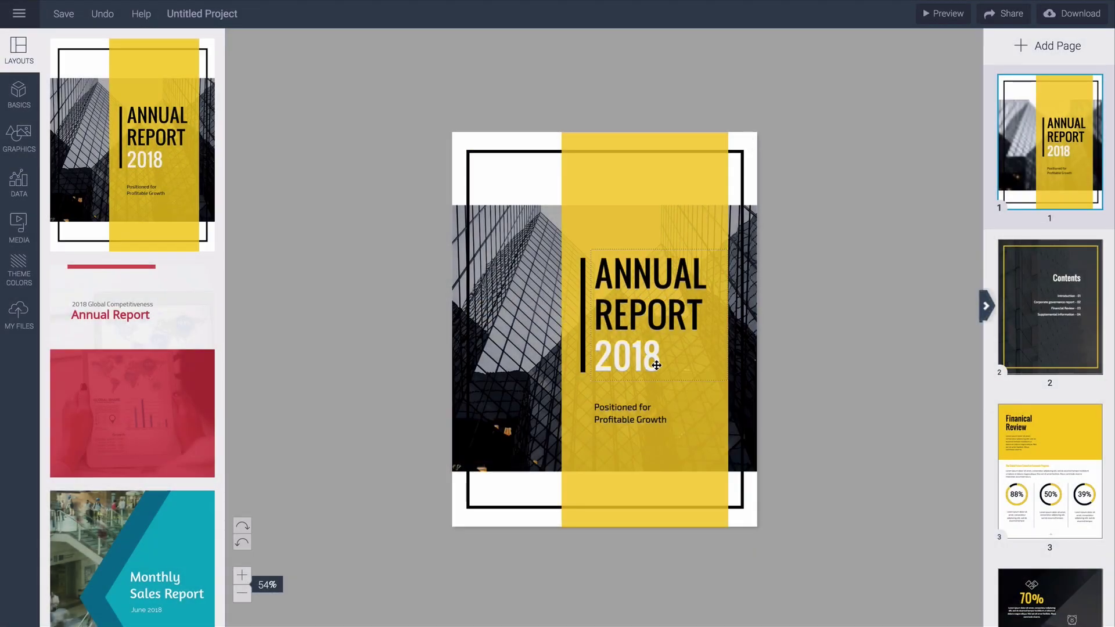
# Retype ANNUAL as QUARTERLY in the cover title, shrink it and set the font to Montserrat
pyautogui.click(638, 329)
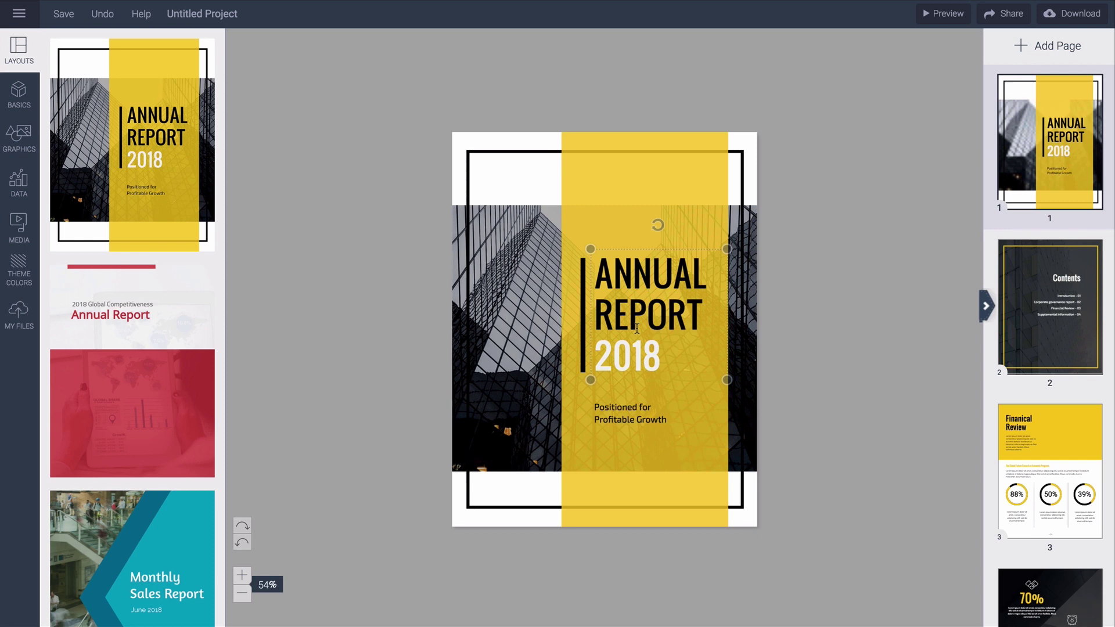
pyautogui.moveTo(707, 273); pyautogui.dragTo(594, 278)
pyautogui.write('Q')
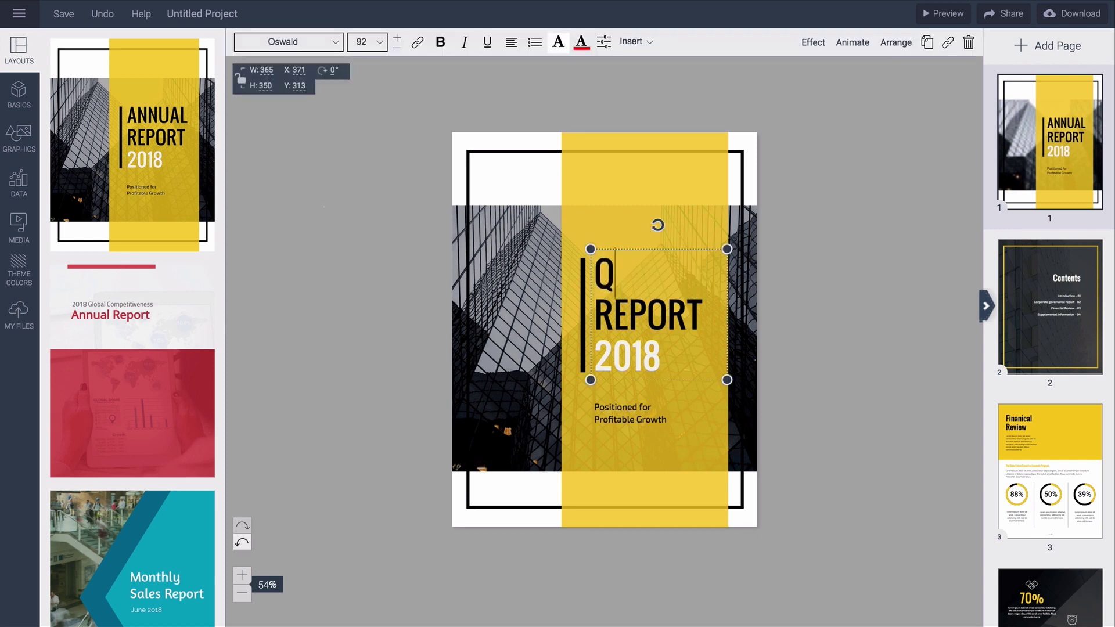
pyautogui.write('UARTERLY')
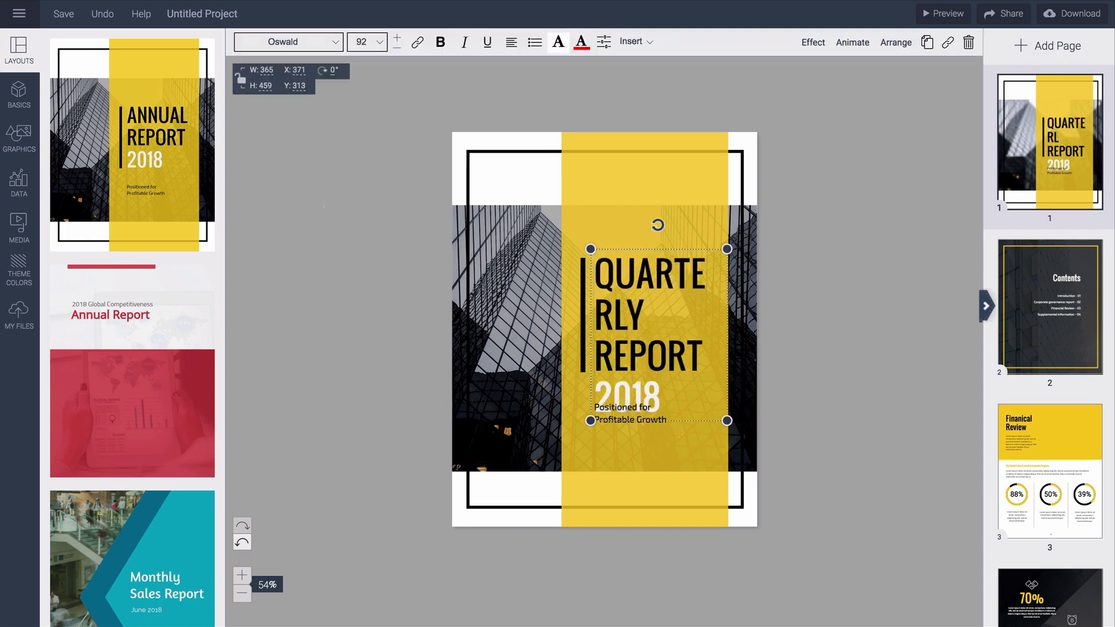
pyautogui.click(396, 52)
pyautogui.click(336, 48)
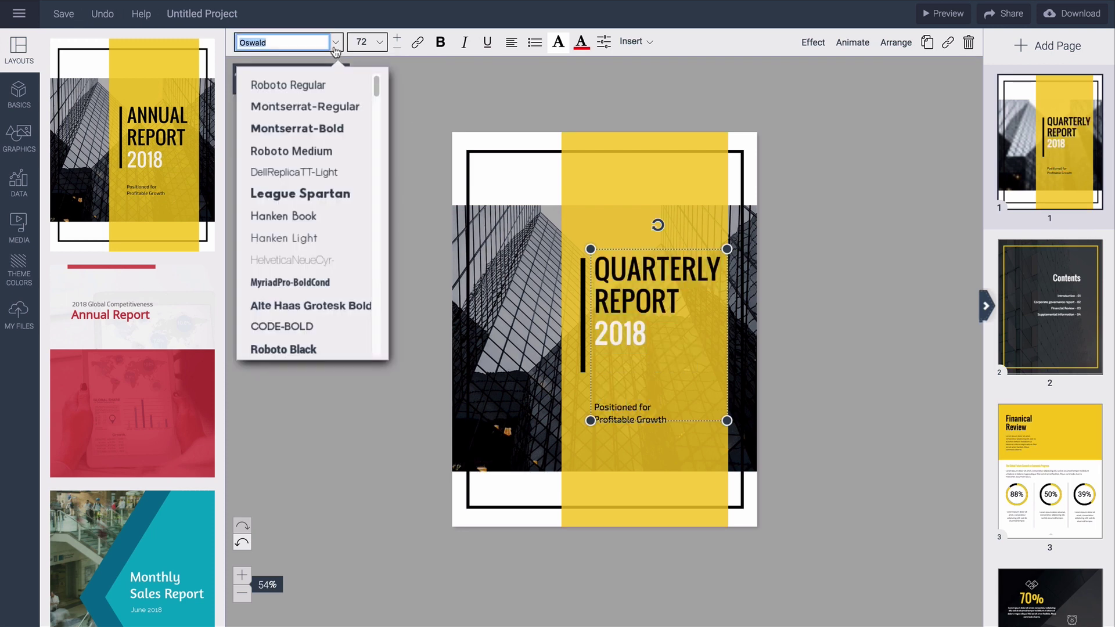
pyautogui.click(329, 129)
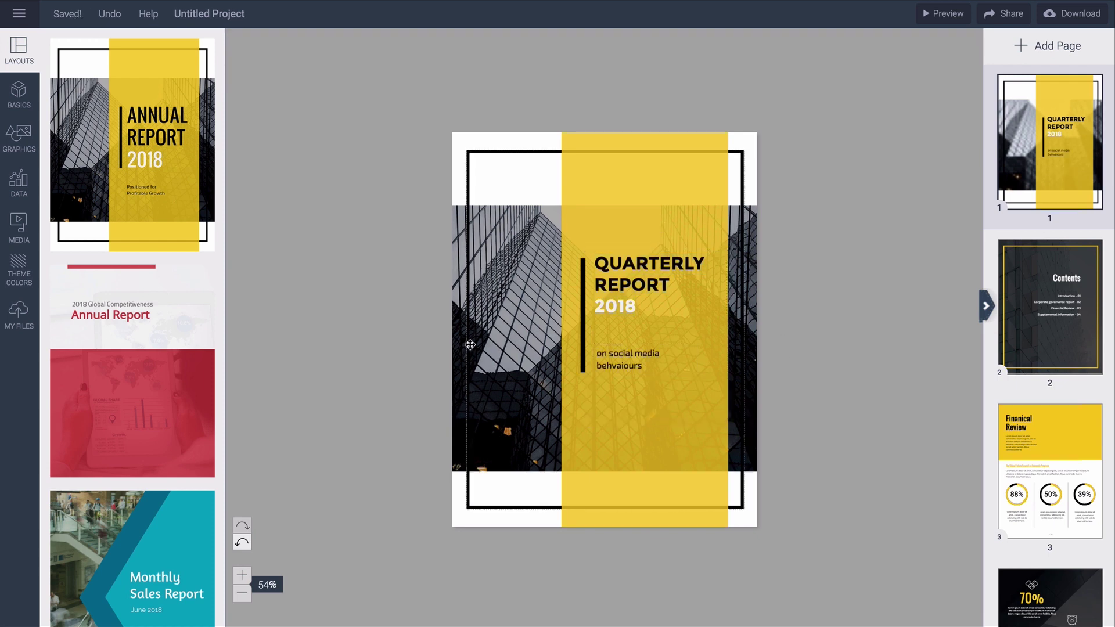
# Replace the cover's building photo with the social-media.jpg image file
pyautogui.click(458, 345)
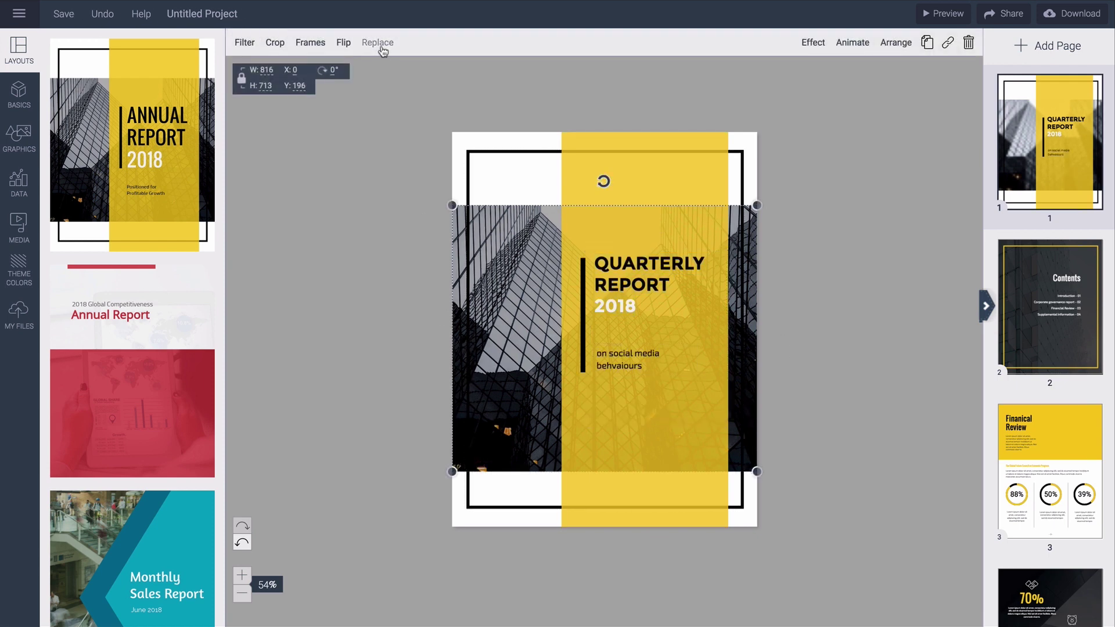
pyautogui.click(378, 44)
pyautogui.doubleClick(462, 27)
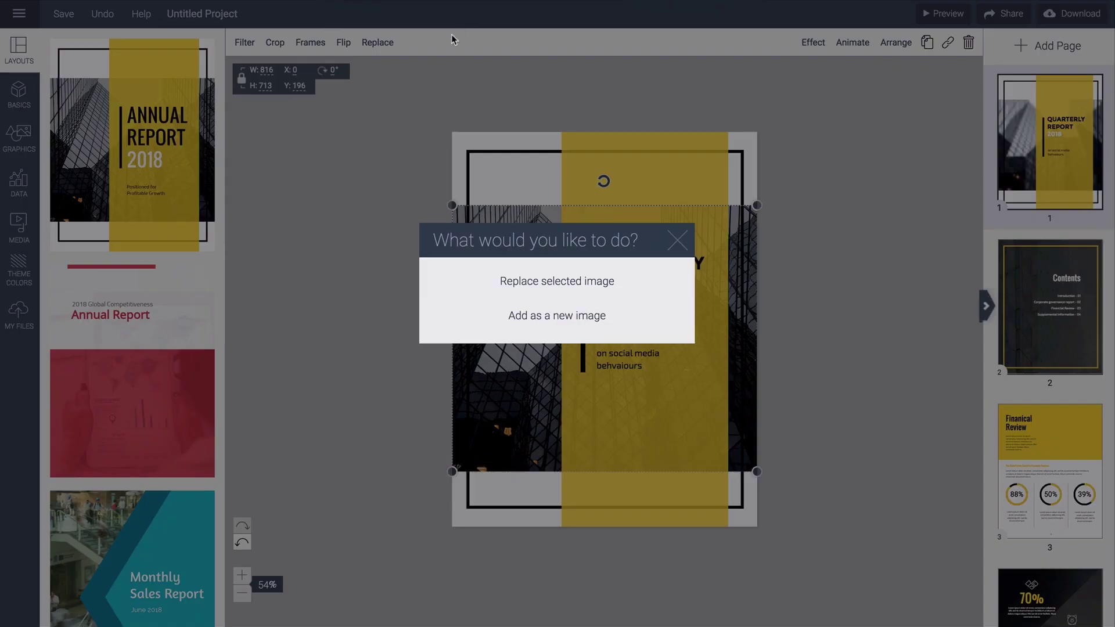
pyautogui.click(571, 284)
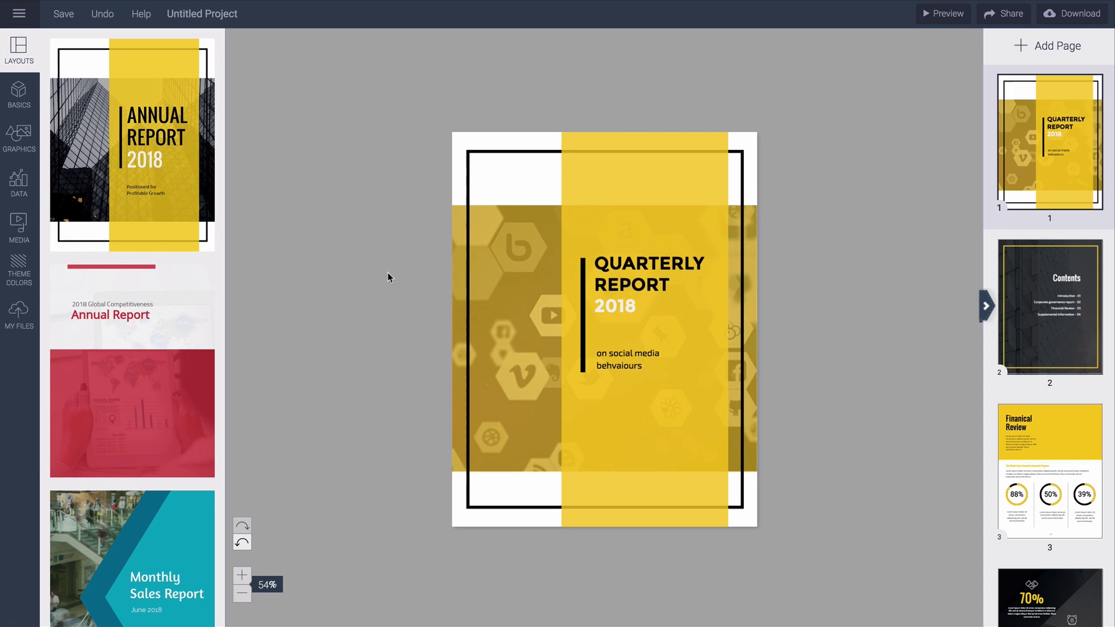
# Search the free photos for 'social media' and drop the laptop photo onto the cover image
pyautogui.click(19, 135)
pyautogui.click(195, 49)
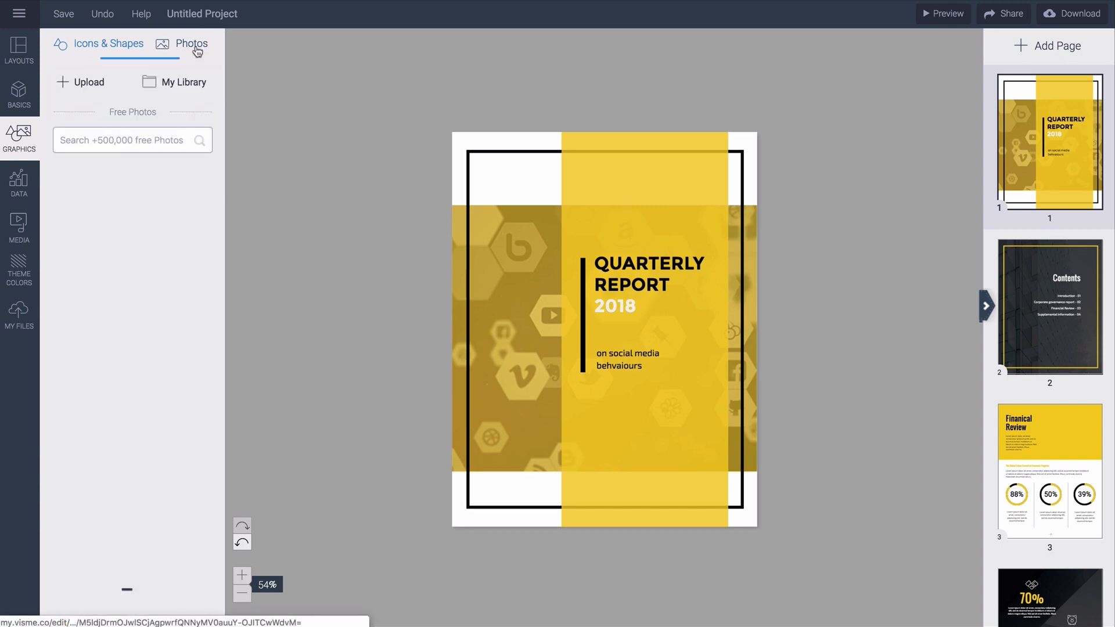
pyautogui.click(154, 140)
pyautogui.write('social media')
pyautogui.press('Return')
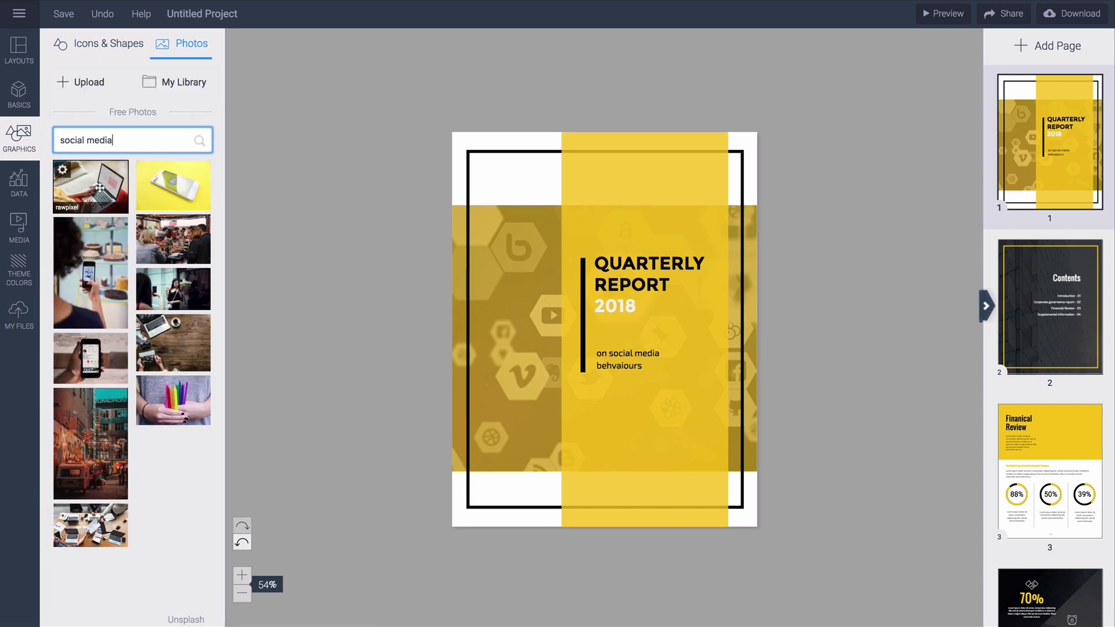
pyautogui.moveTo(117, 175); pyautogui.dragTo(500, 177)
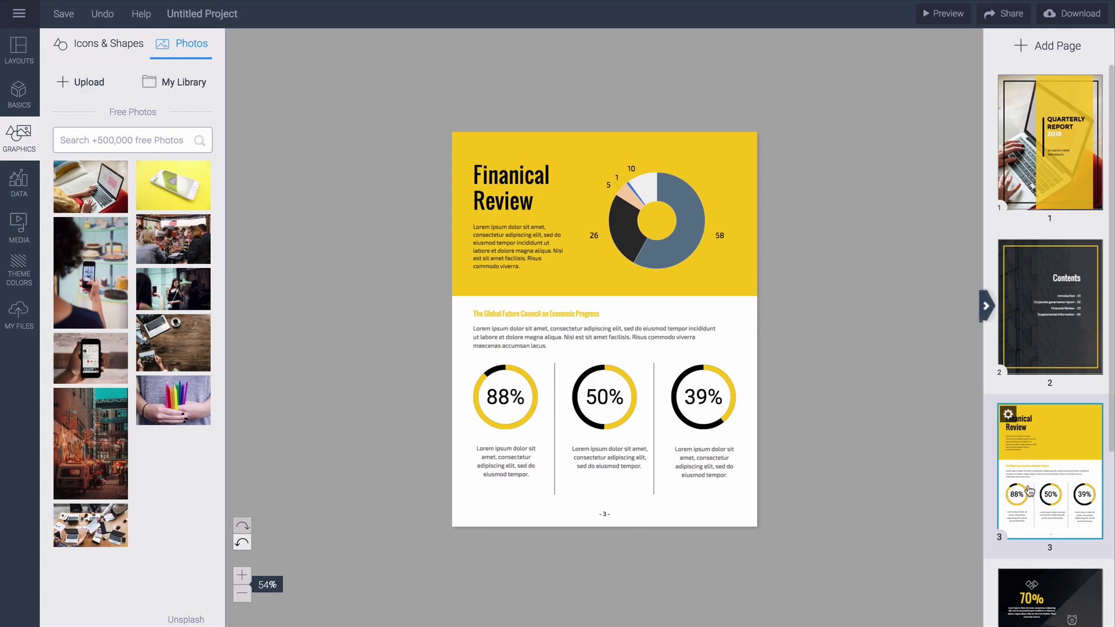
# Turn the Financial Review donut chart into a line chart and shrink it beside the heading
pyautogui.click(686, 244)
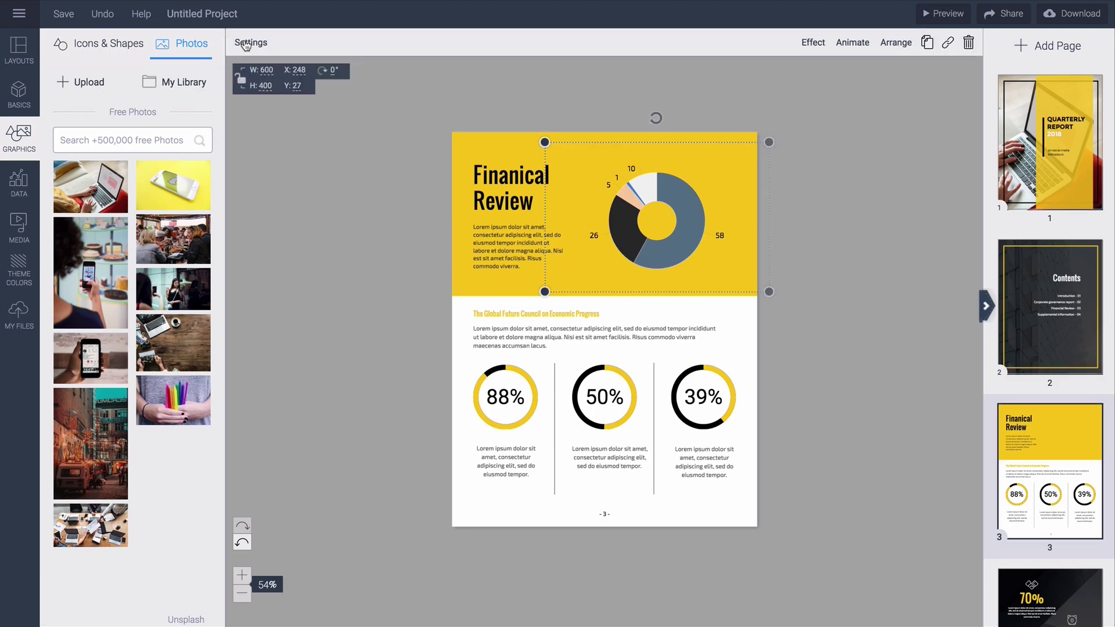
pyautogui.click(248, 58)
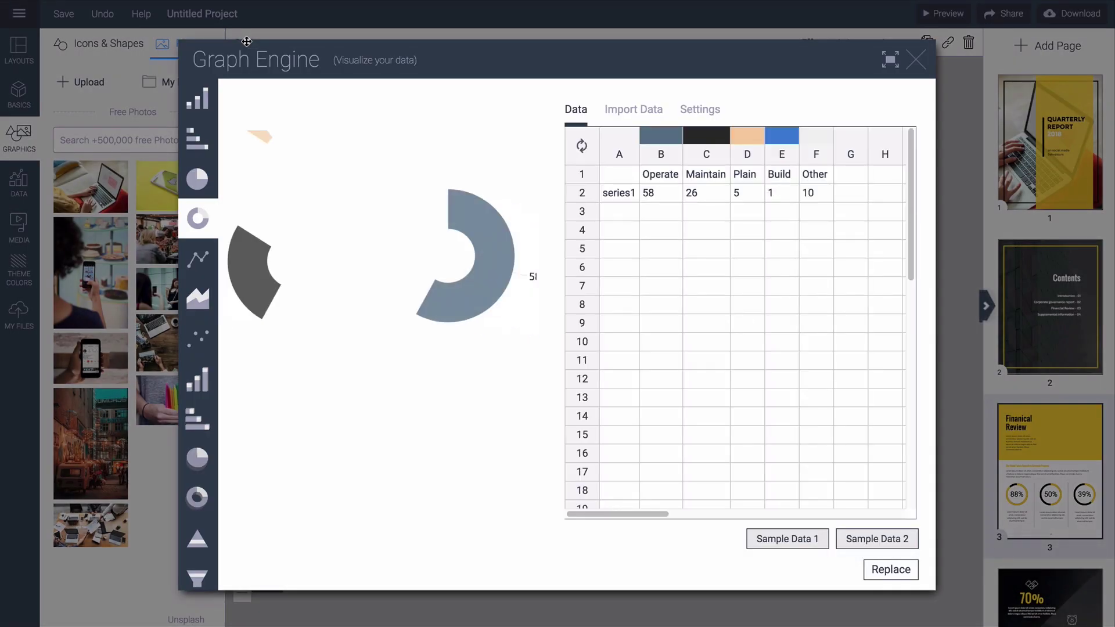
pyautogui.click(199, 107)
pyautogui.click(197, 140)
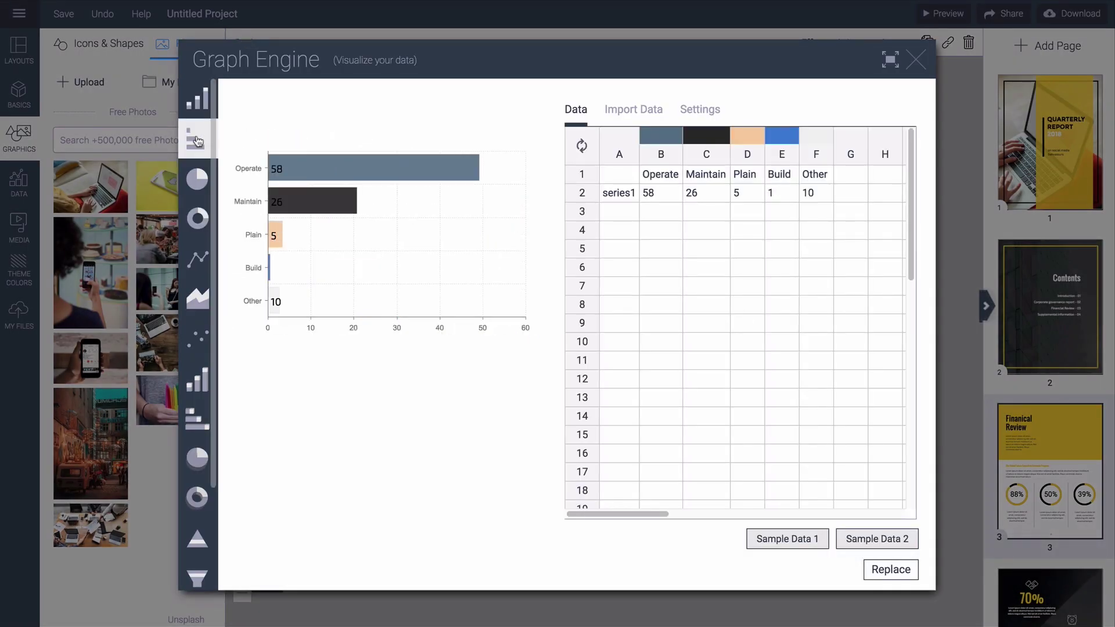
pyautogui.click(198, 181)
pyautogui.click(646, 115)
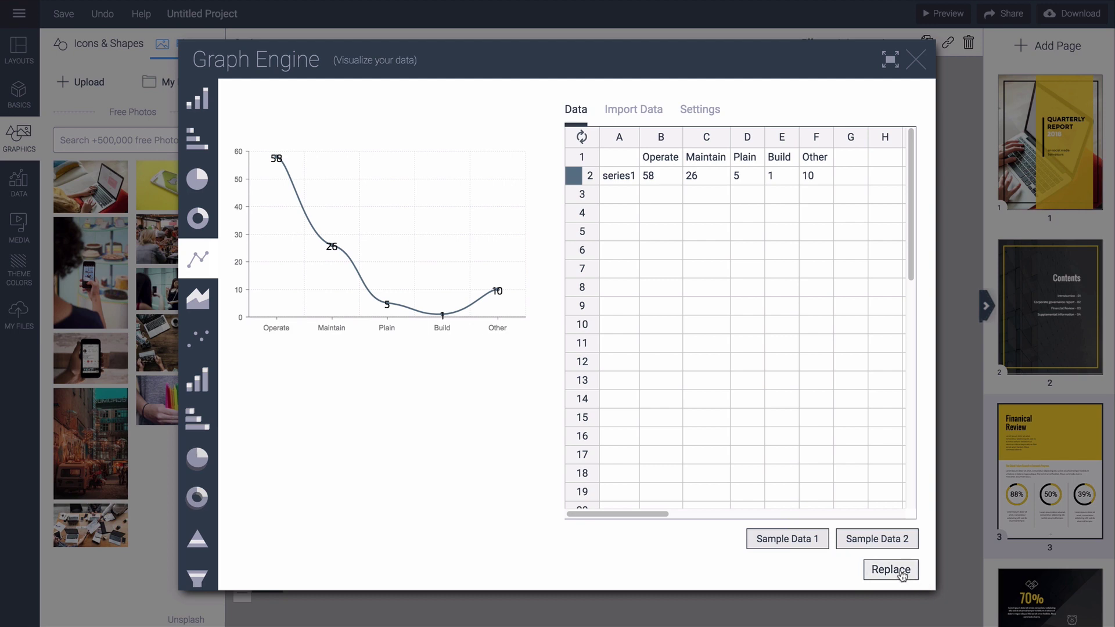
pyautogui.click(902, 574)
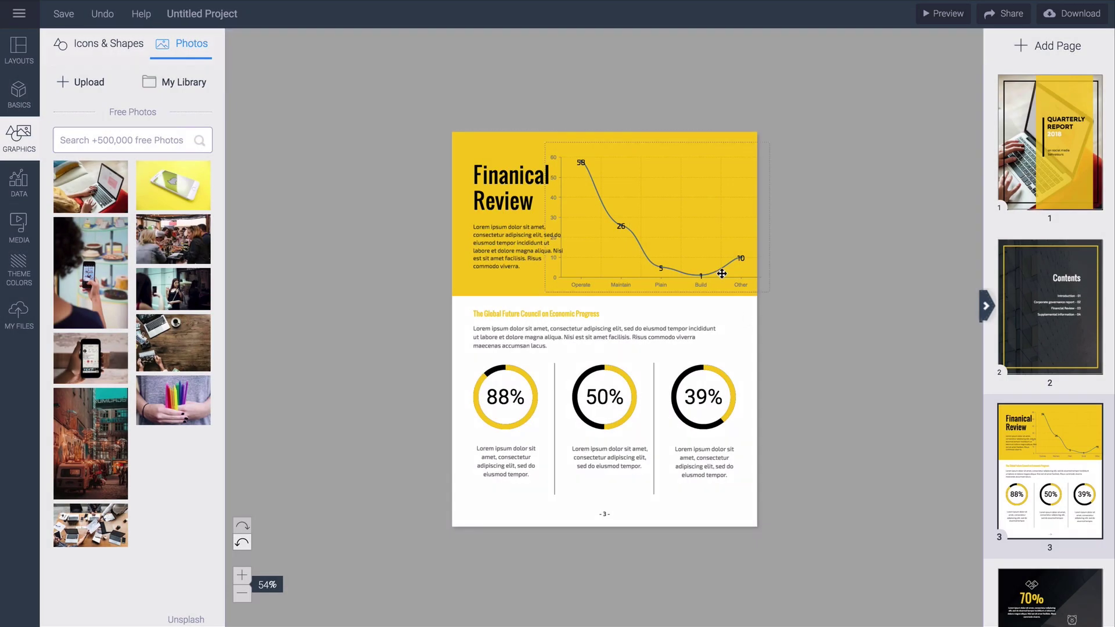
pyautogui.moveTo(763, 287); pyautogui.dragTo(721, 268)
# Set the first progress ring to 46% with a peach progress colour
pyautogui.click(511, 374)
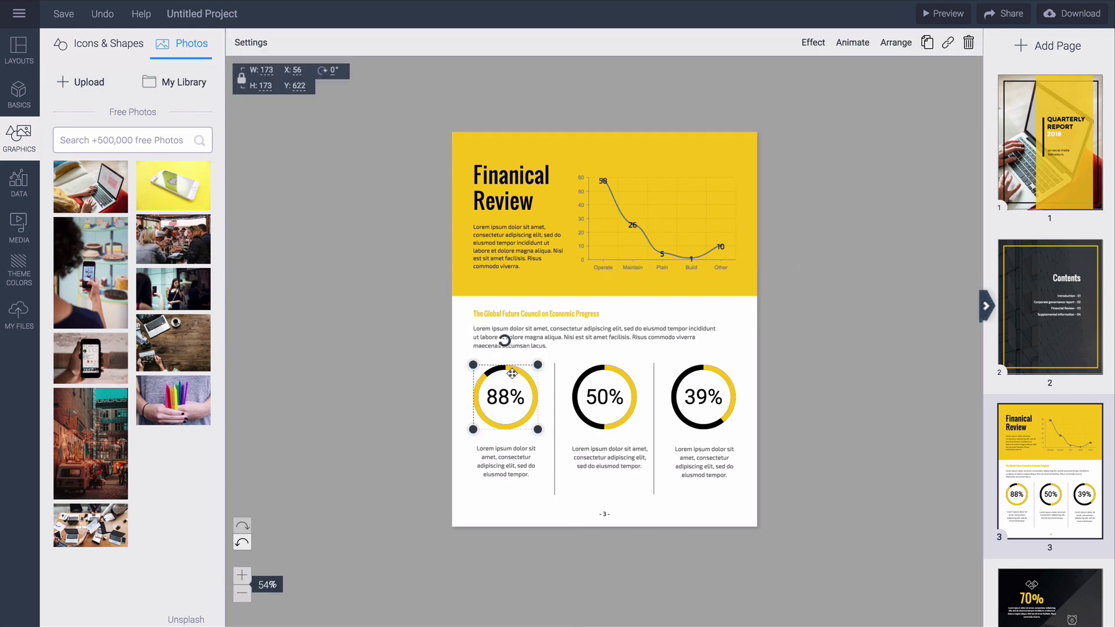
pyautogui.moveTo(363, 101); pyautogui.dragTo(308, 109)
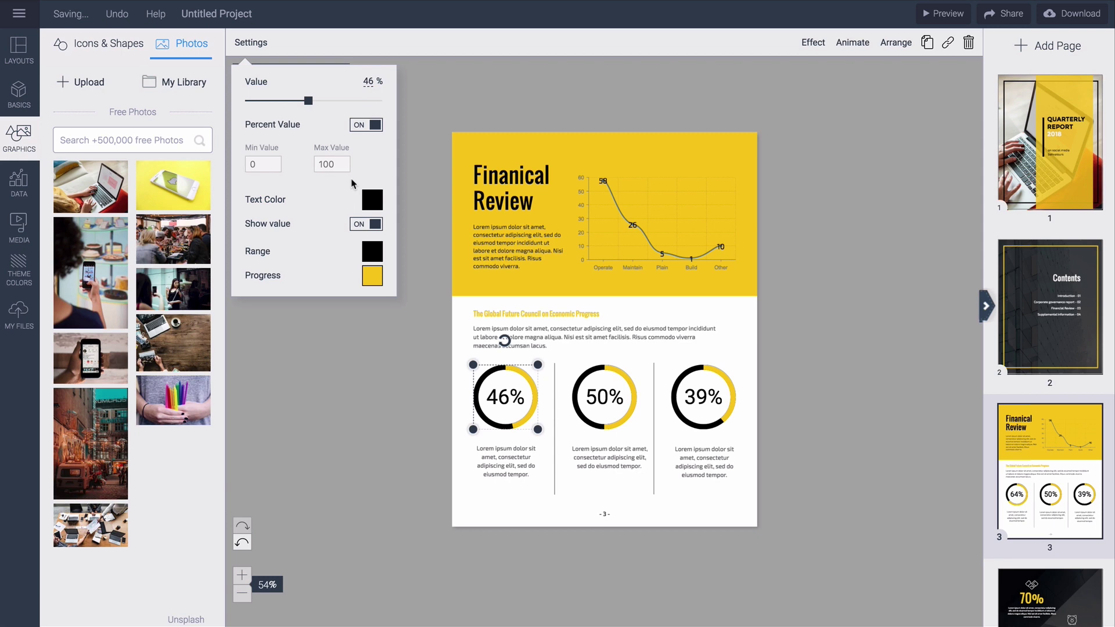
pyautogui.click(373, 275)
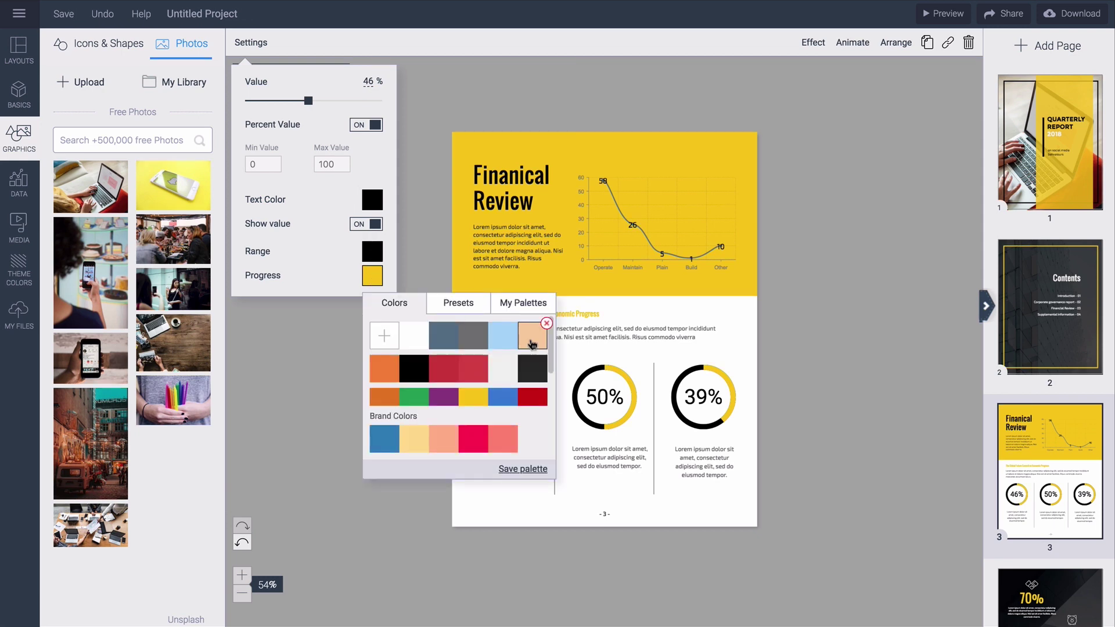
pyautogui.click(533, 331)
pyautogui.click(669, 515)
pyautogui.scroll(-2, 670, 515)
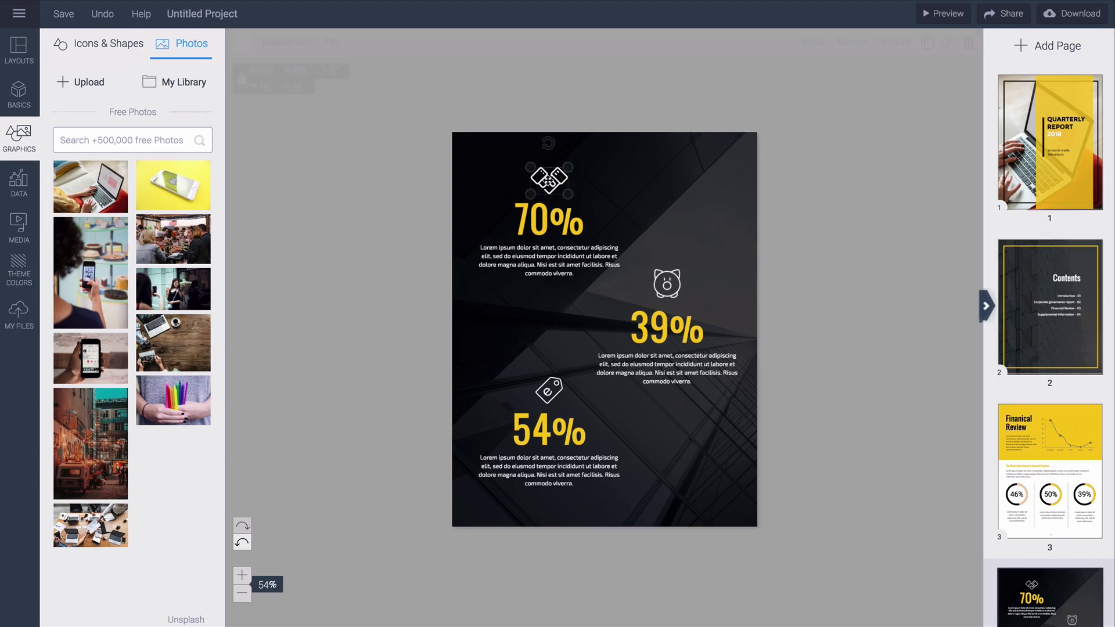
# Replace the handshake icon above 70% with the Twitter icon from a 'social media' search
pyautogui.click(549, 181)
pyautogui.click(290, 43)
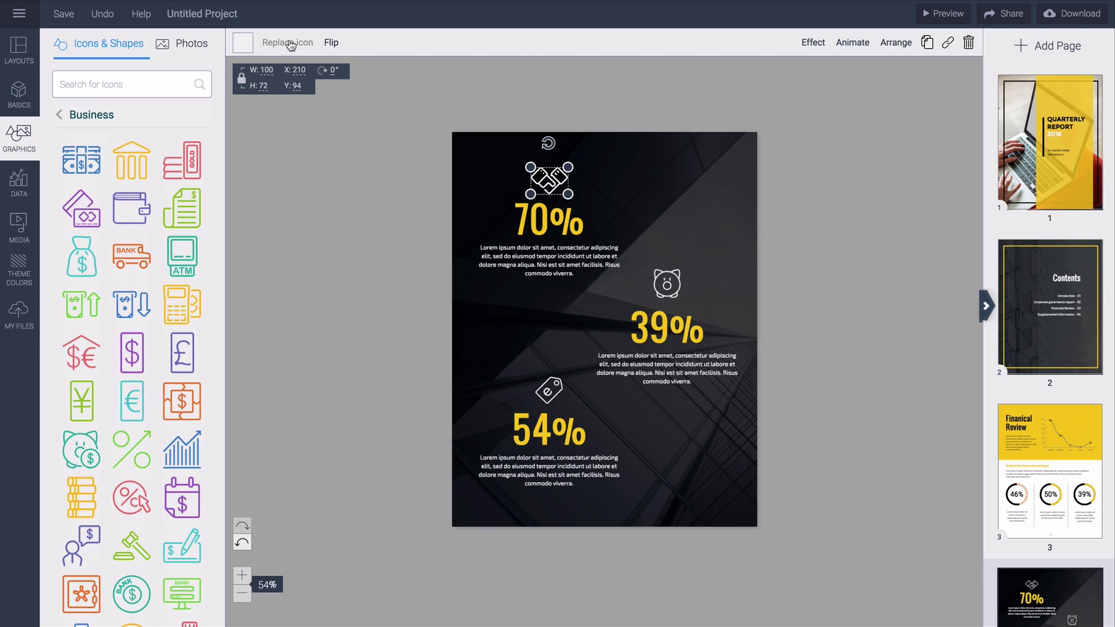
pyautogui.click(138, 83)
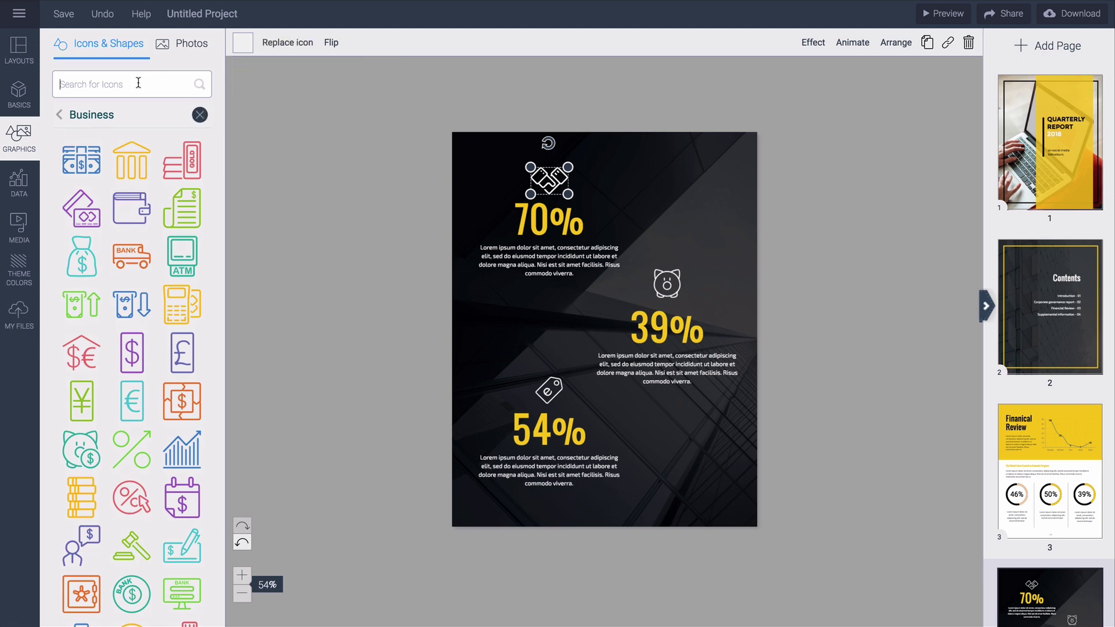
pyautogui.write('social media')
pyautogui.press('Return')
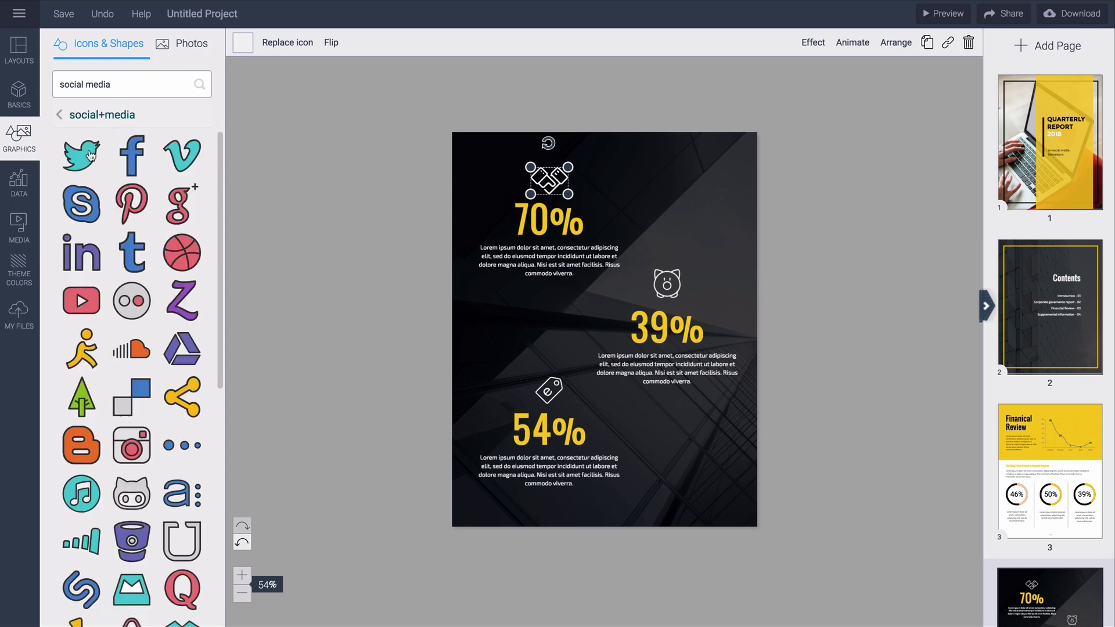
pyautogui.click(93, 154)
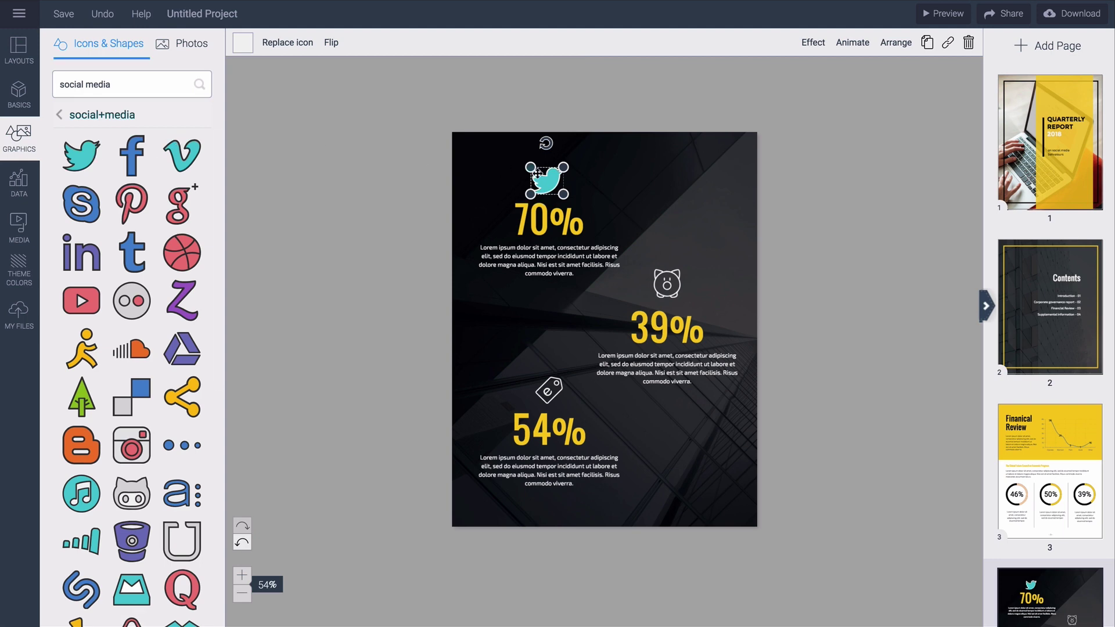
# Colour the Twitter bird icon white
pyautogui.click(242, 43)
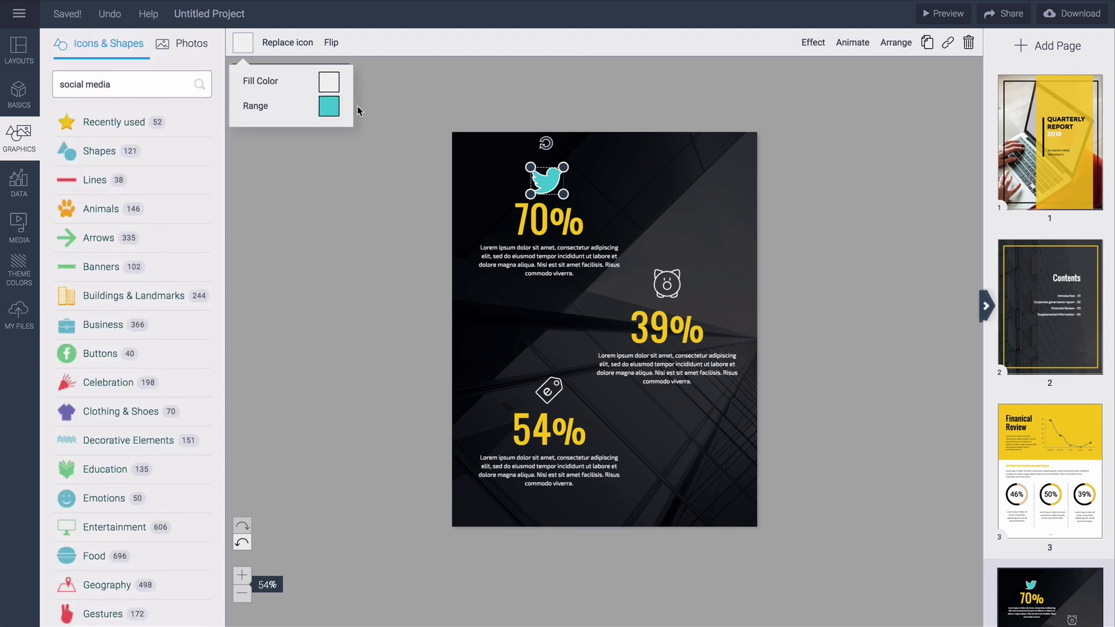
pyautogui.click(330, 108)
pyautogui.click(371, 167)
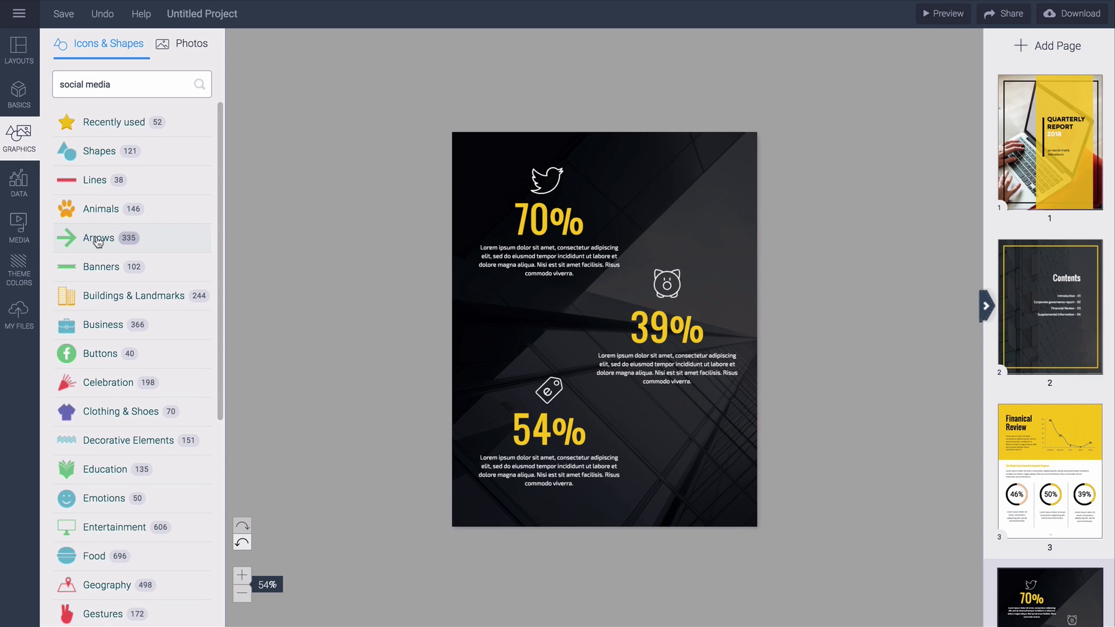
# Apply the crimson theme palette and review the recoloured cover, Contents and Financial Review pages
pyautogui.click(16, 270)
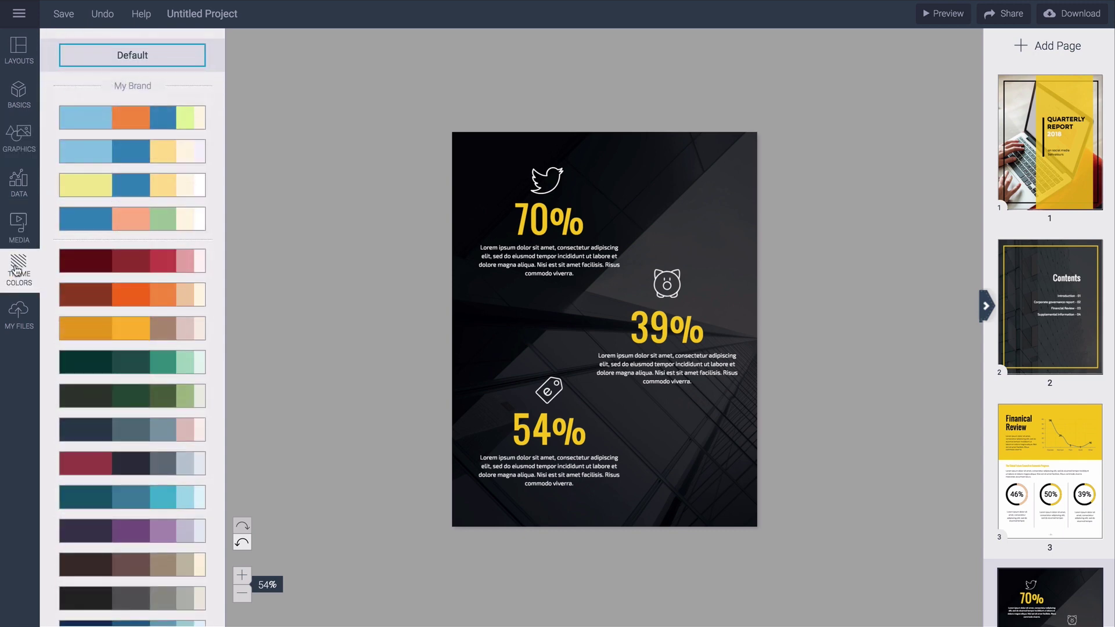
pyautogui.click(106, 272)
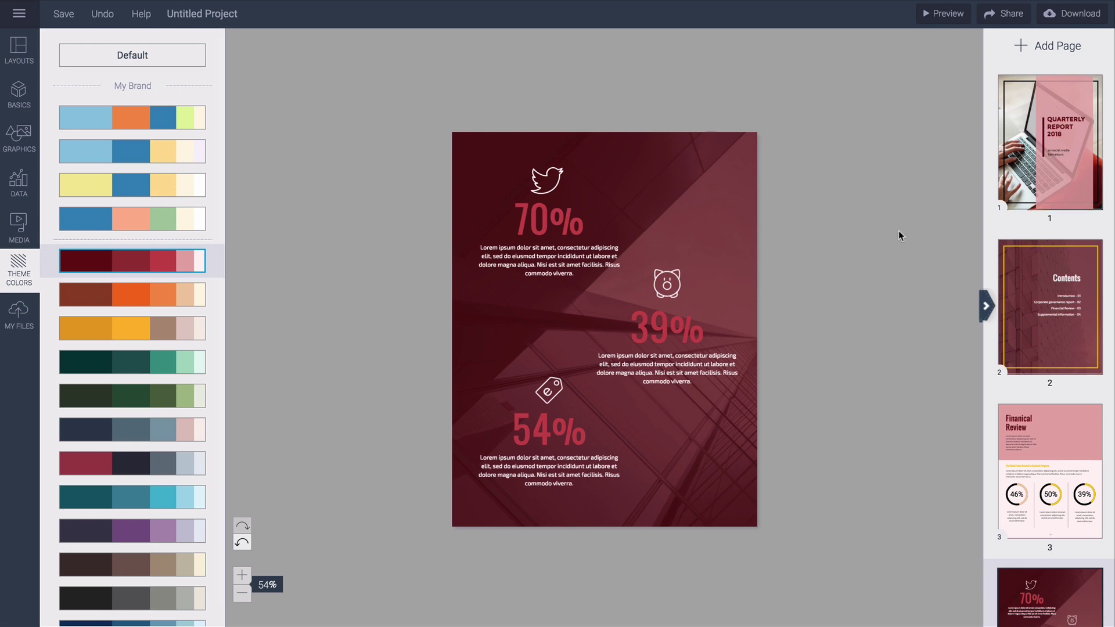
pyautogui.click(1051, 145)
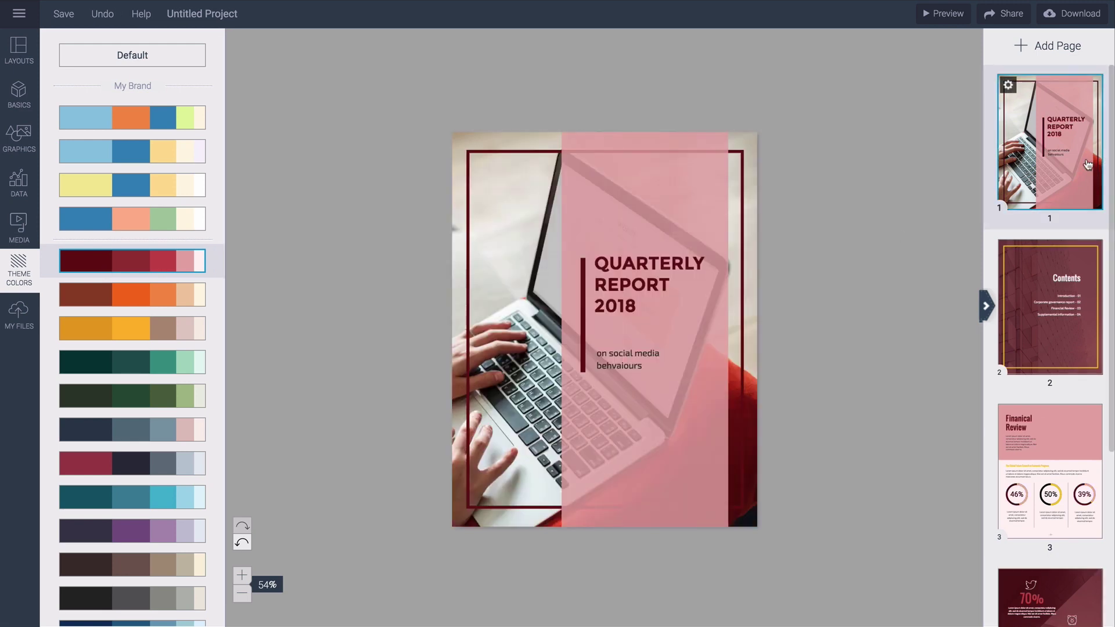
pyautogui.click(1076, 316)
pyautogui.click(1056, 433)
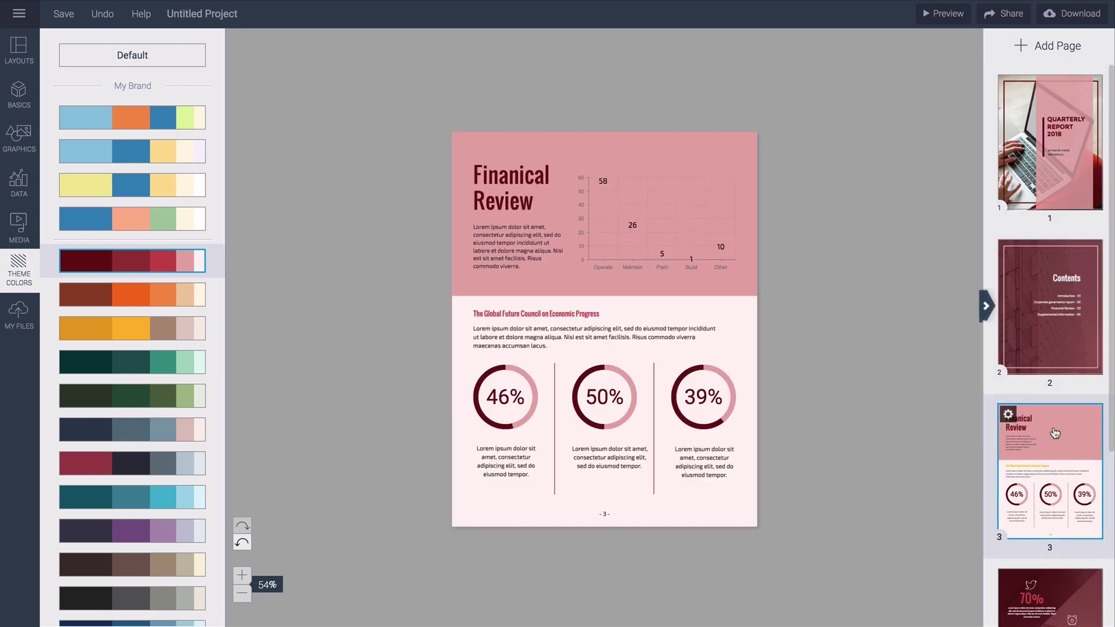
pyautogui.click(1054, 587)
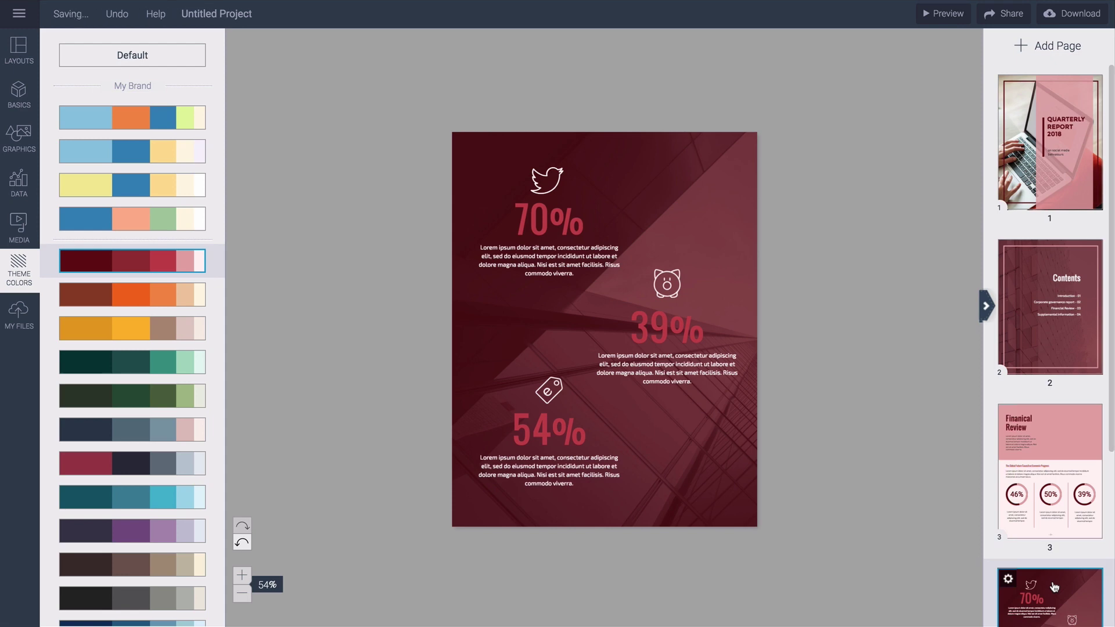
# Fill the Twitter icon with the pink theme swatch, replacing white with pink document-wide
pyautogui.click(541, 179)
pyautogui.click(243, 43)
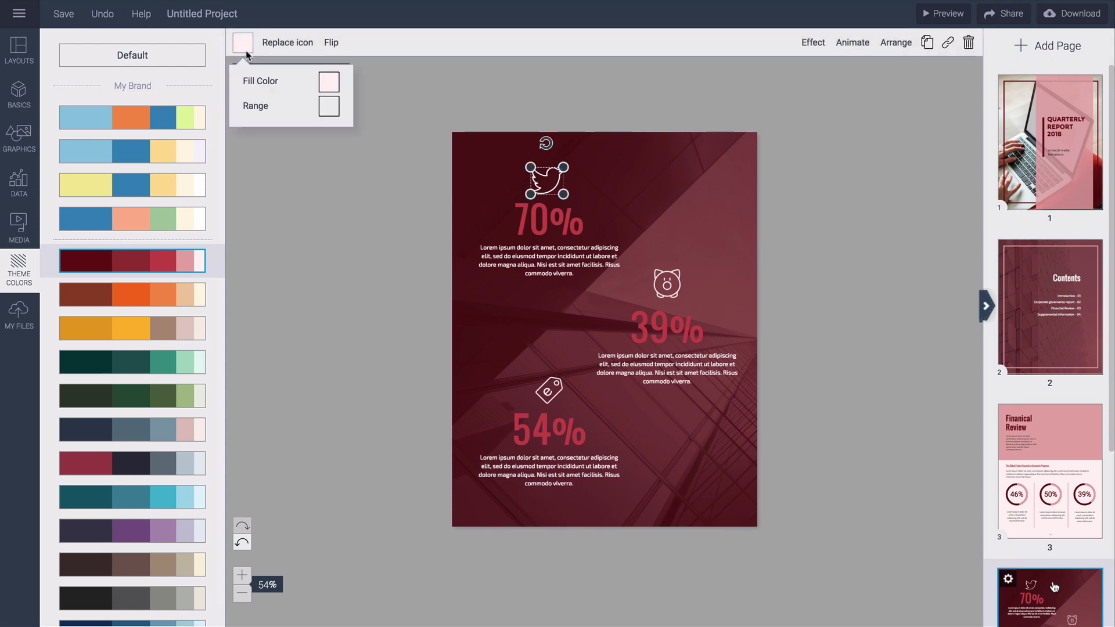
pyautogui.click(329, 83)
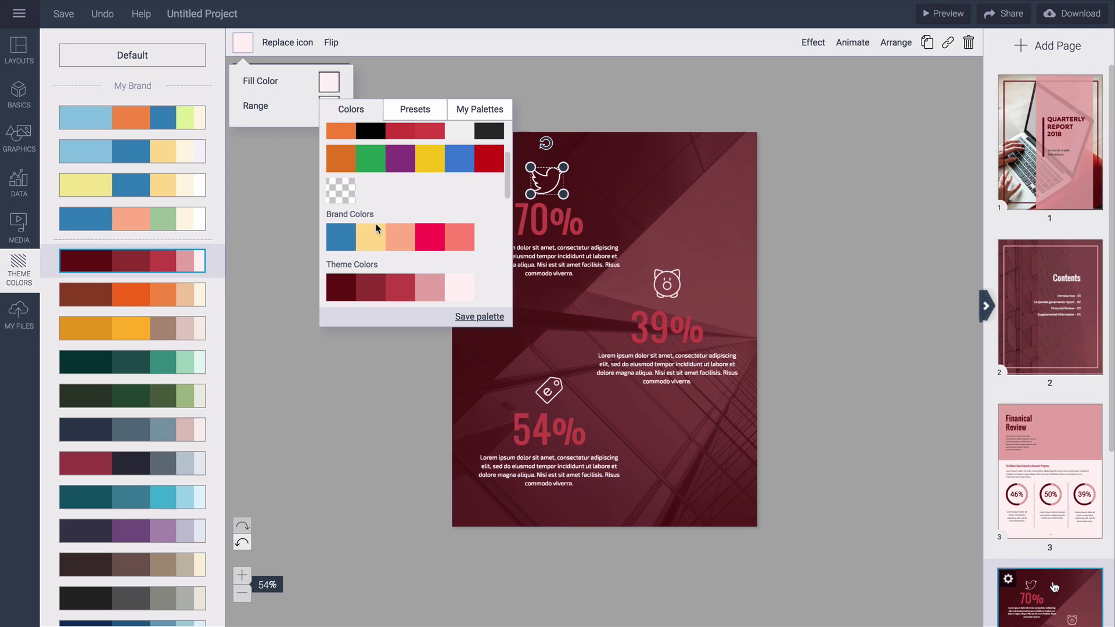
pyautogui.click(426, 293)
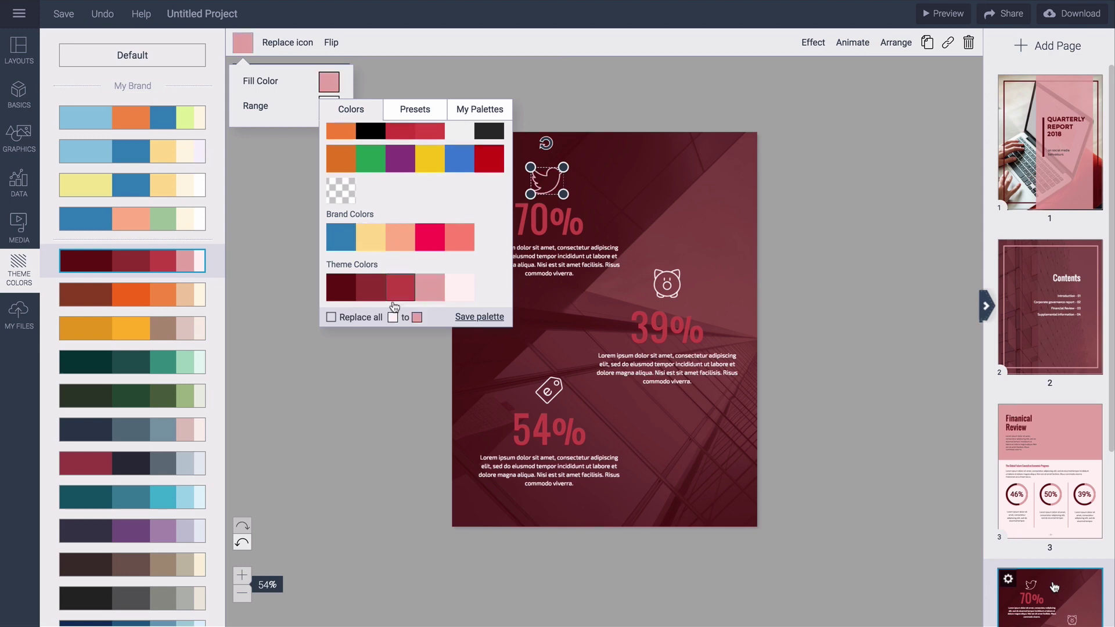
pyautogui.click(359, 319)
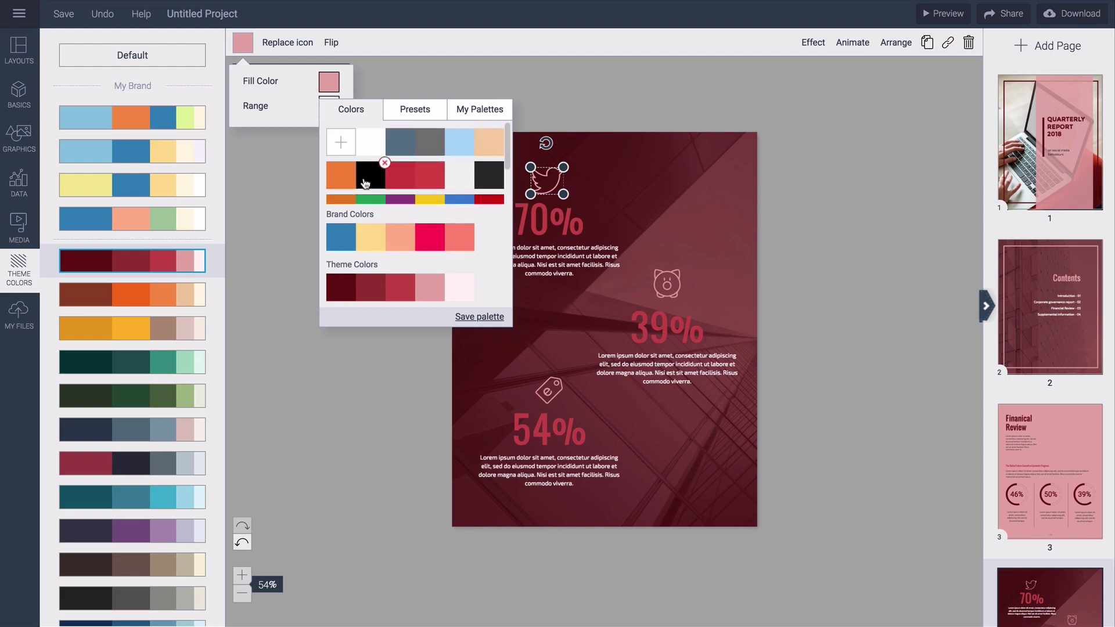
pyautogui.click(340, 145)
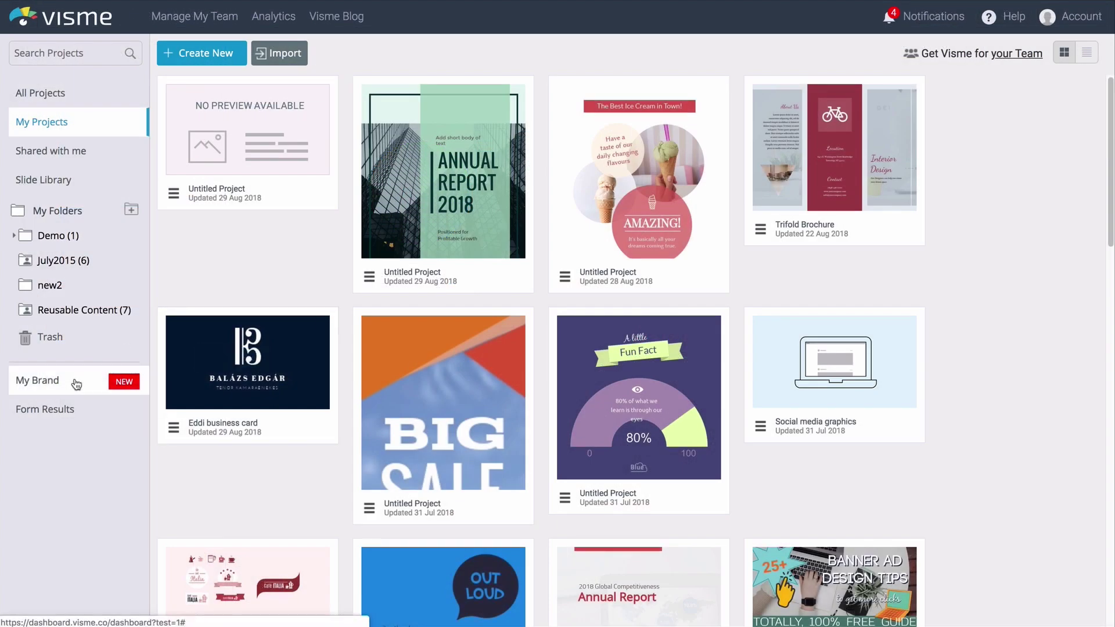
# View the colour palettes under My Brand
pyautogui.click(76, 384)
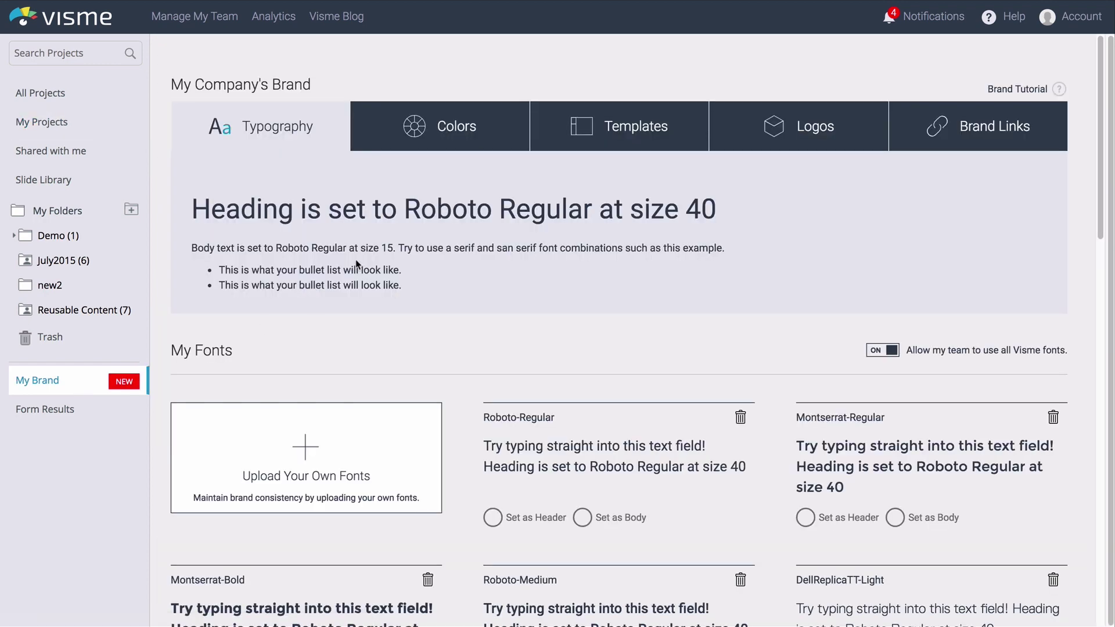
pyautogui.click(424, 143)
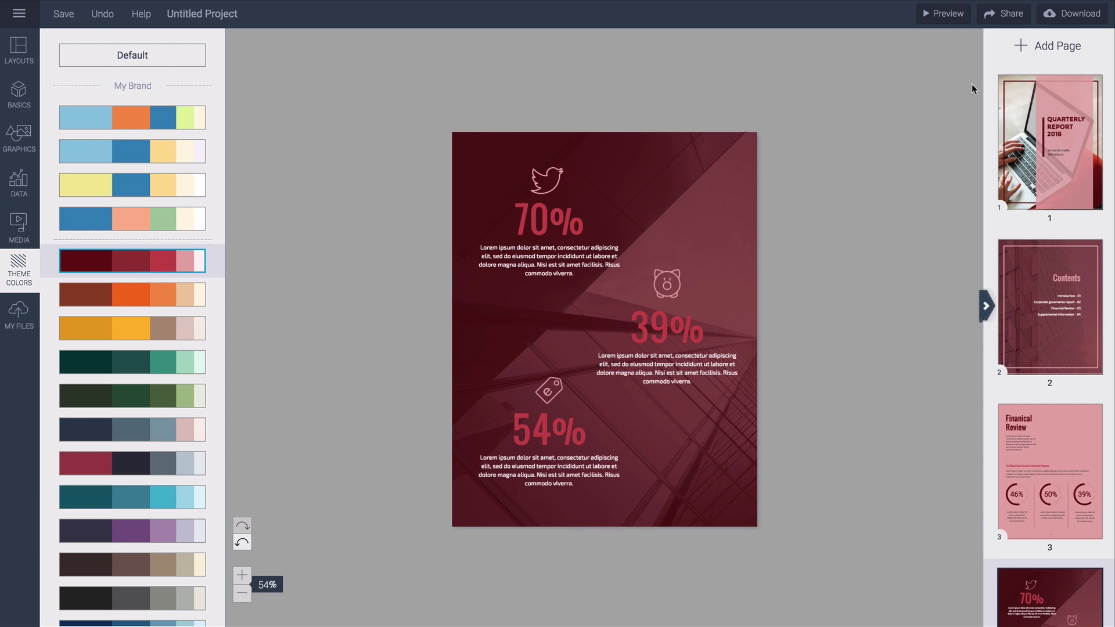
# Add a new page and place the 3,050 population growth text block on it
pyautogui.click(1023, 49)
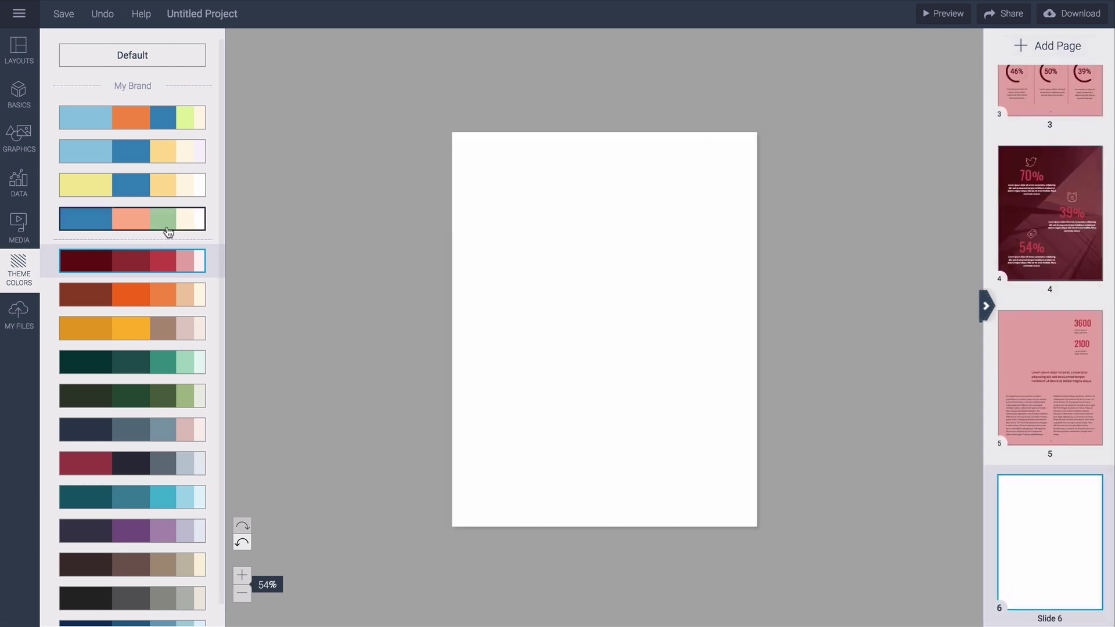
pyautogui.click(18, 100)
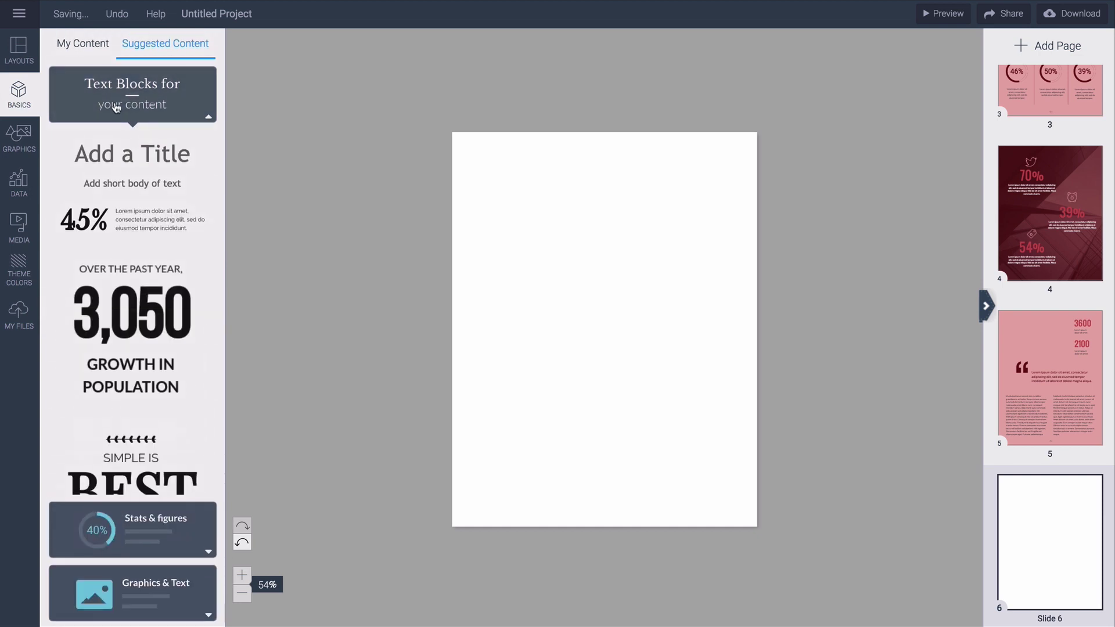
pyautogui.moveTo(131, 325); pyautogui.dragTo(557, 189)
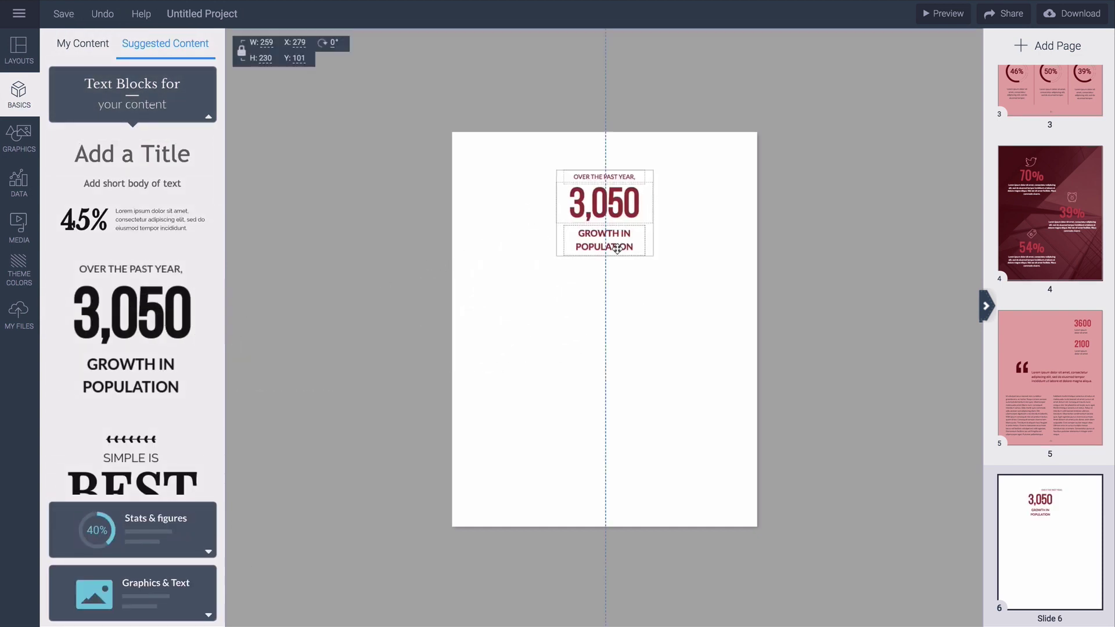
# Add a calendar donut stat from Stats & figures and resize it into position
pyautogui.click(149, 532)
pyautogui.moveTo(117, 476); pyautogui.dragTo(456, 302)
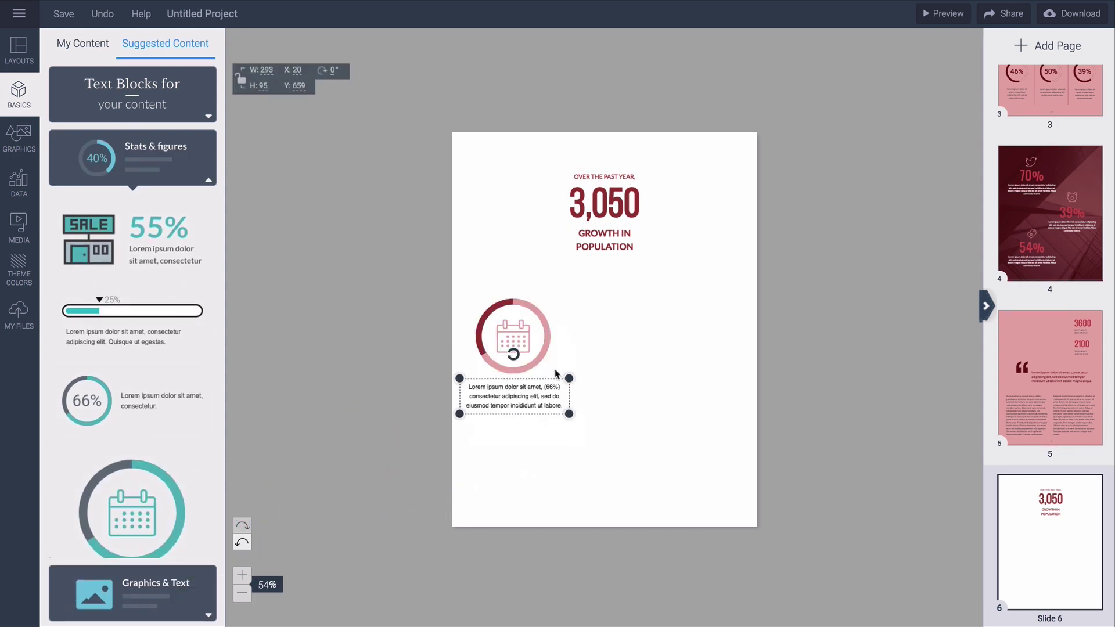
pyautogui.moveTo(568, 384); pyautogui.dragTo(524, 342)
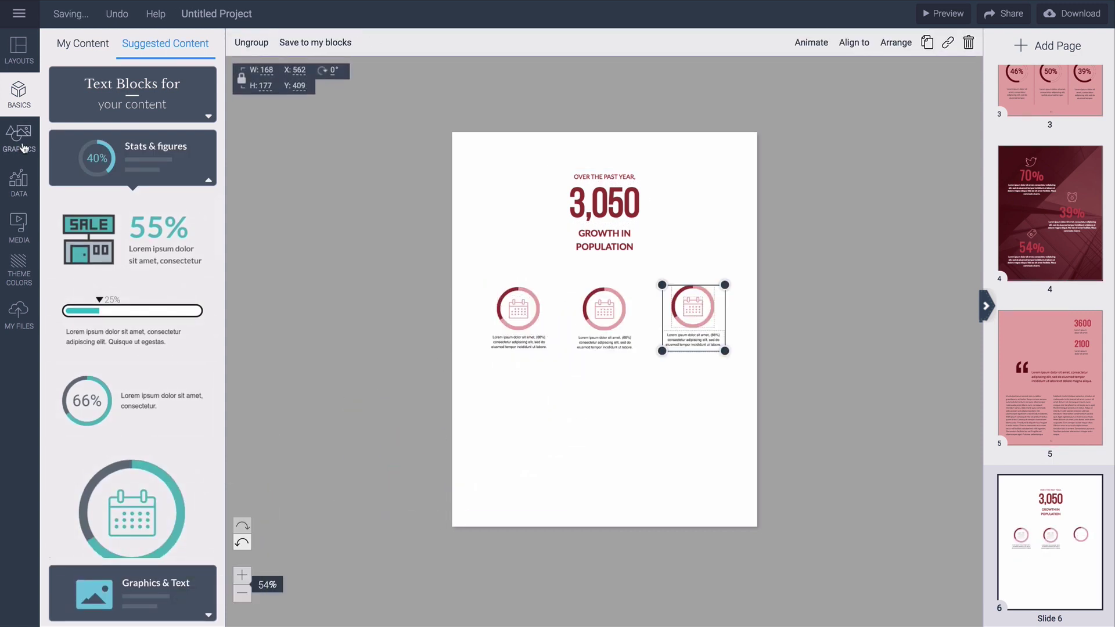
pyautogui.click(25, 148)
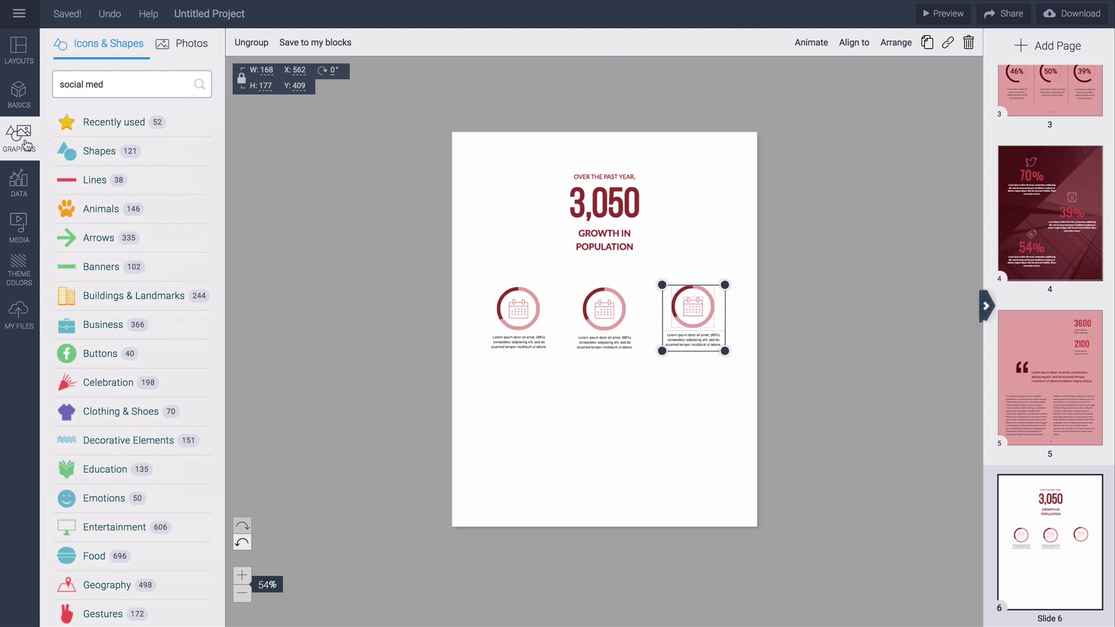
pyautogui.click(29, 185)
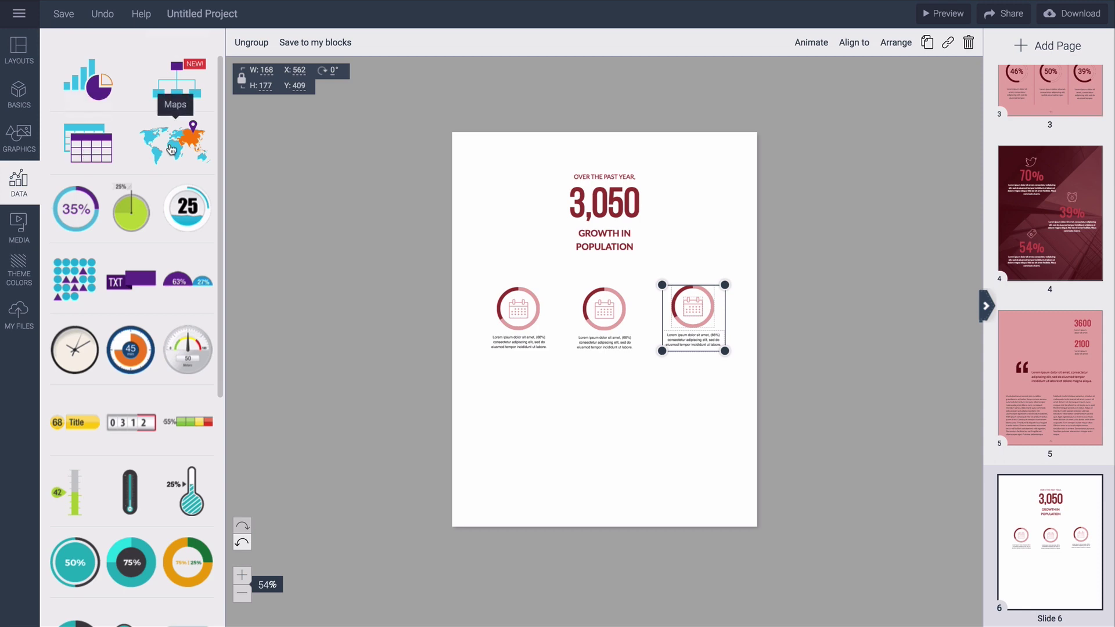
# Insert the YouTube video with auto-play on and move it below the calendar stats
pyautogui.click(31, 232)
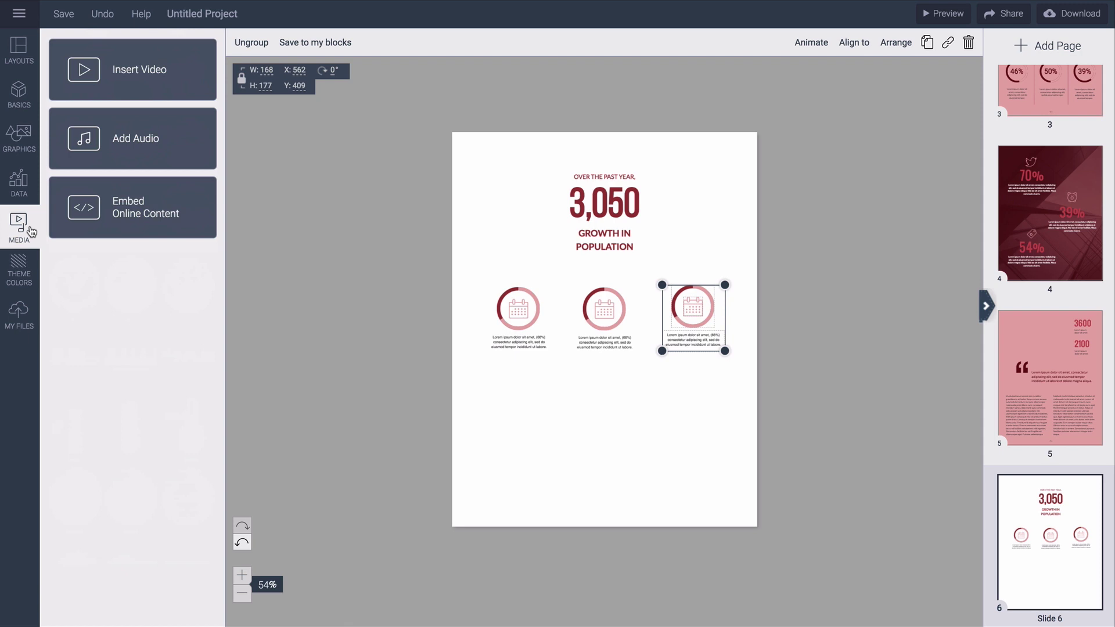
pyautogui.click(149, 85)
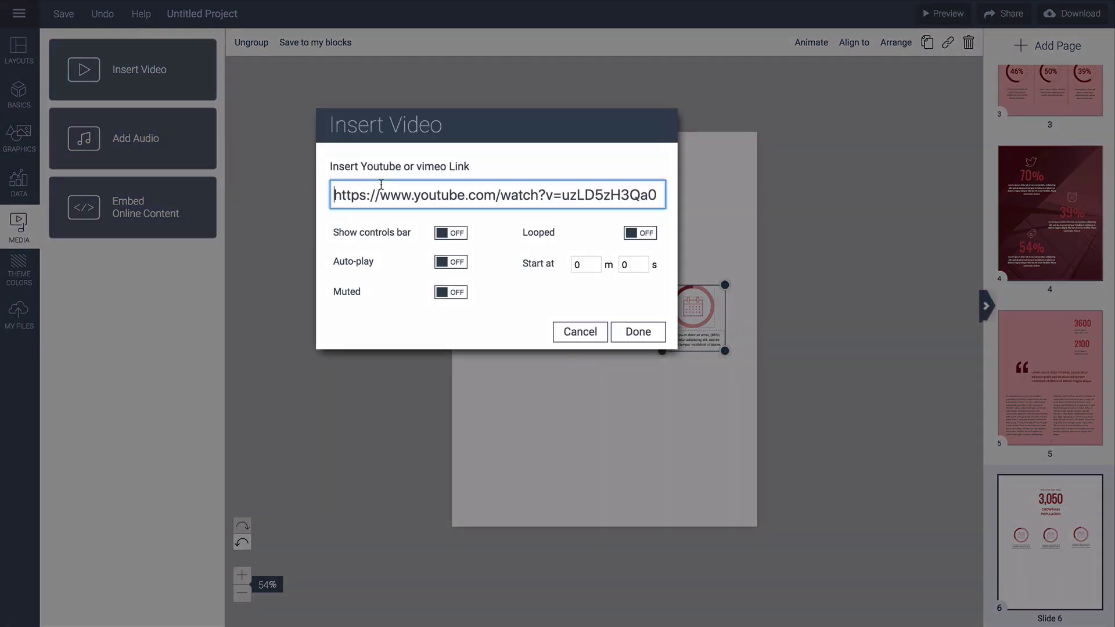
pyautogui.click(451, 262)
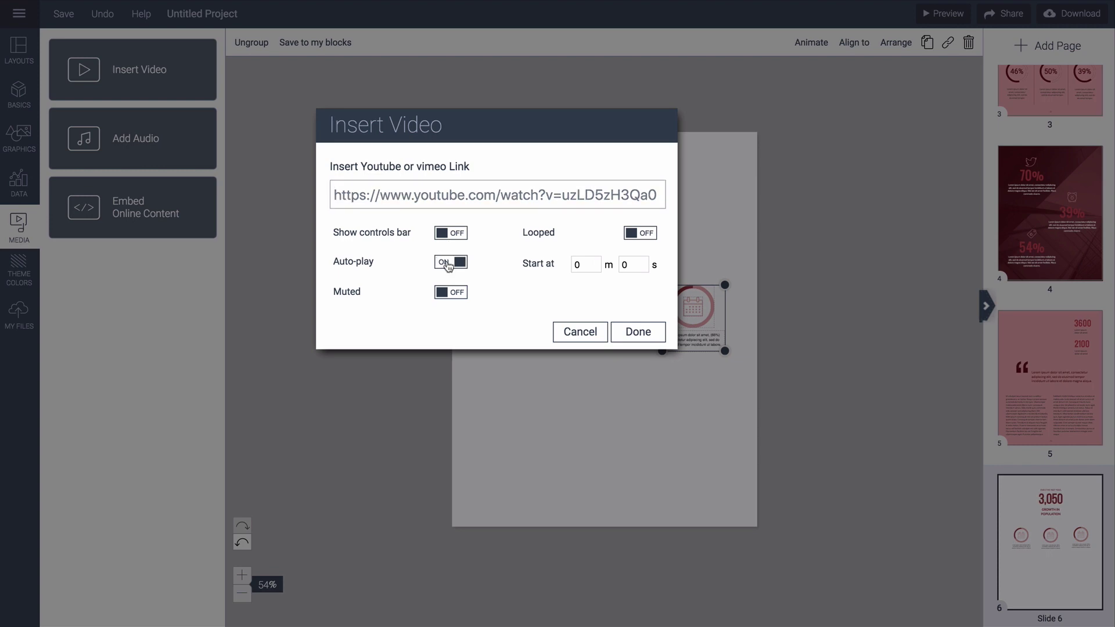
pyautogui.click(638, 332)
pyautogui.moveTo(558, 314); pyautogui.dragTo(607, 423)
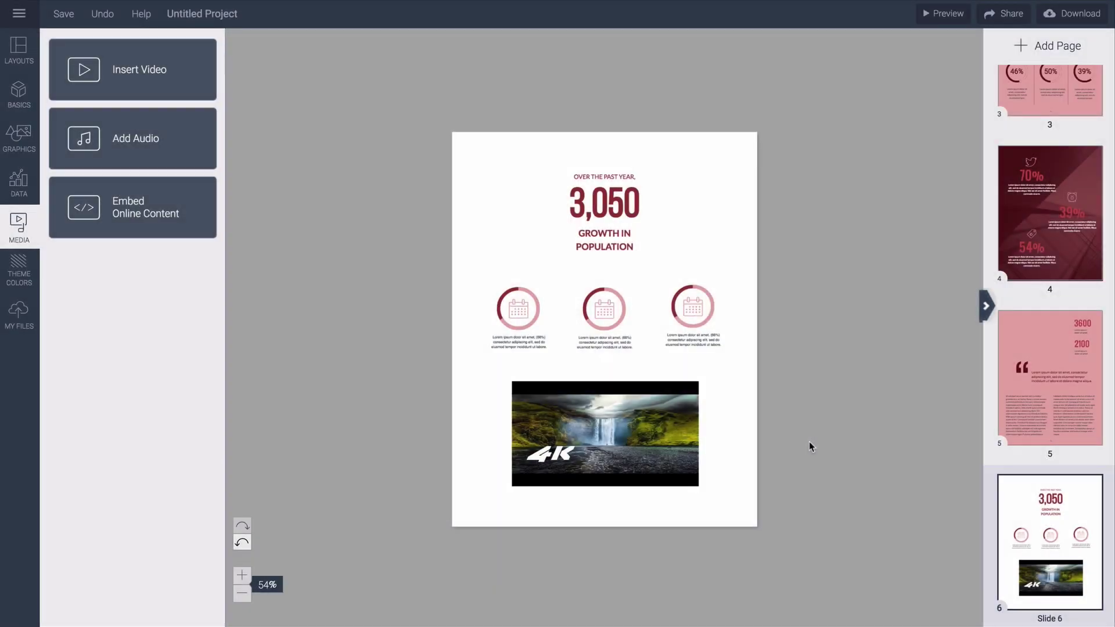
# Publish the report to the web under the title 'Quarterly Report 2018'
pyautogui.click(1006, 17)
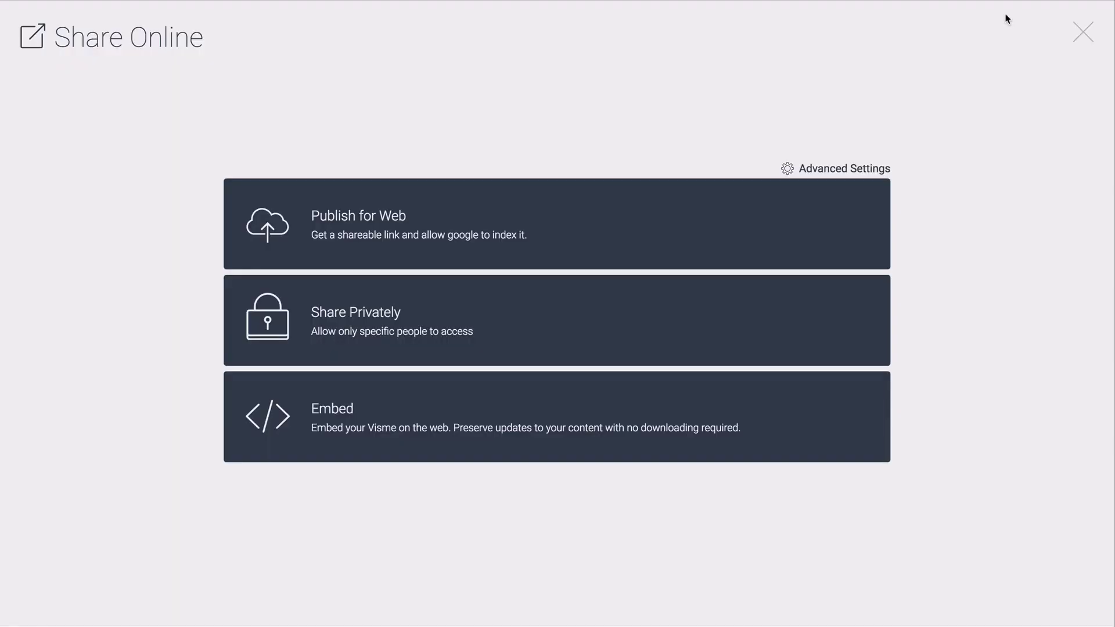
pyautogui.click(523, 224)
pyautogui.click(493, 169)
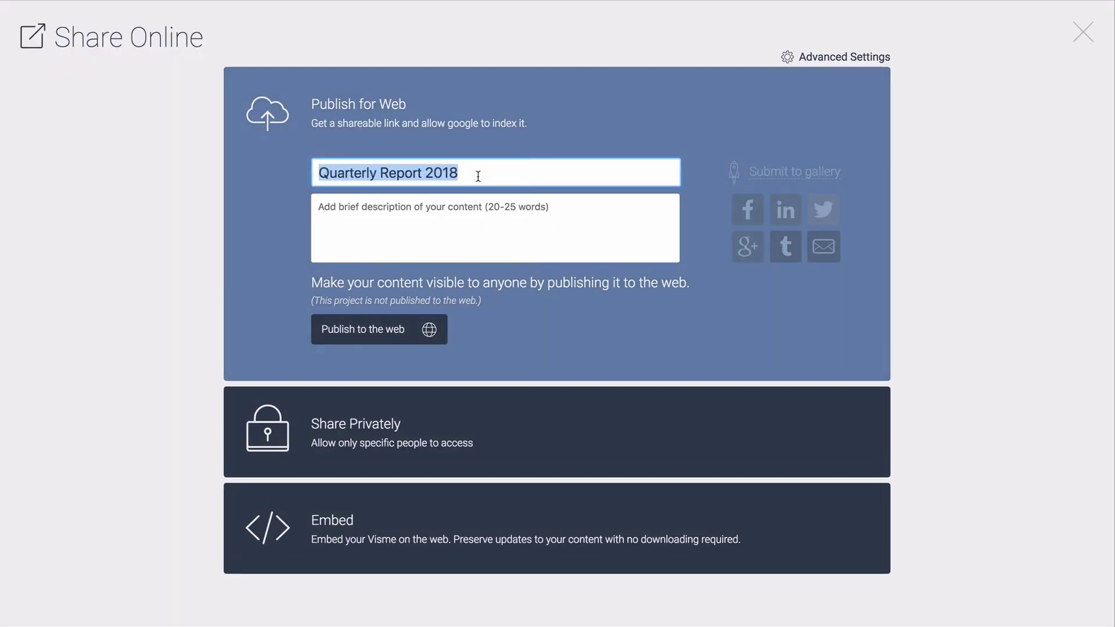
pyautogui.click(428, 330)
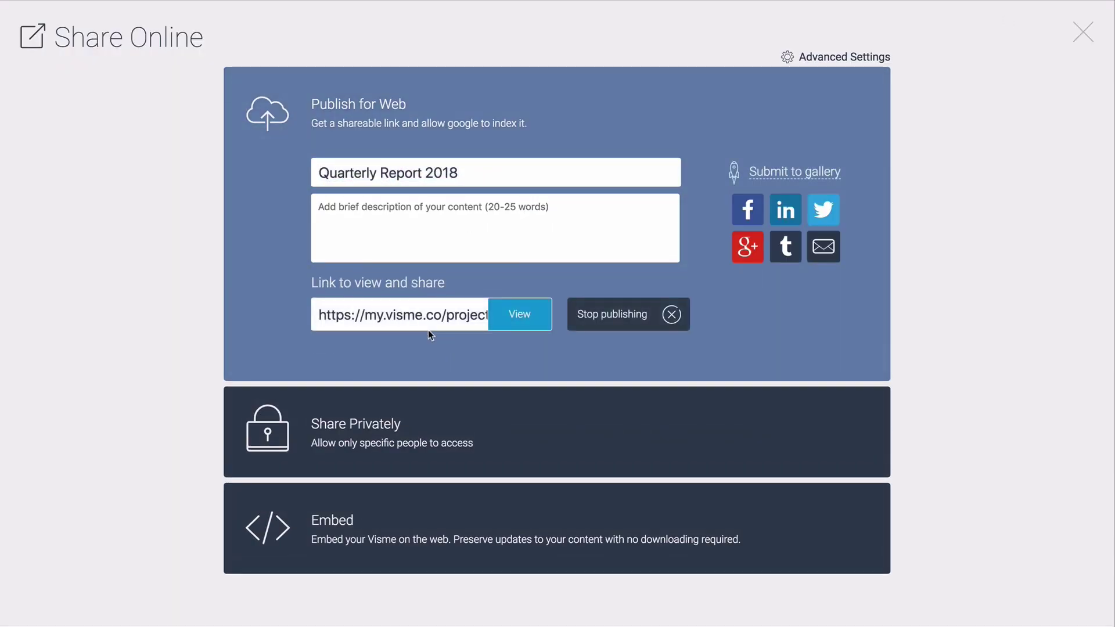
# Check the private link options, then turn on Requires registration under Social / Engagement settings
pyautogui.click(425, 418)
pyautogui.click(427, 365)
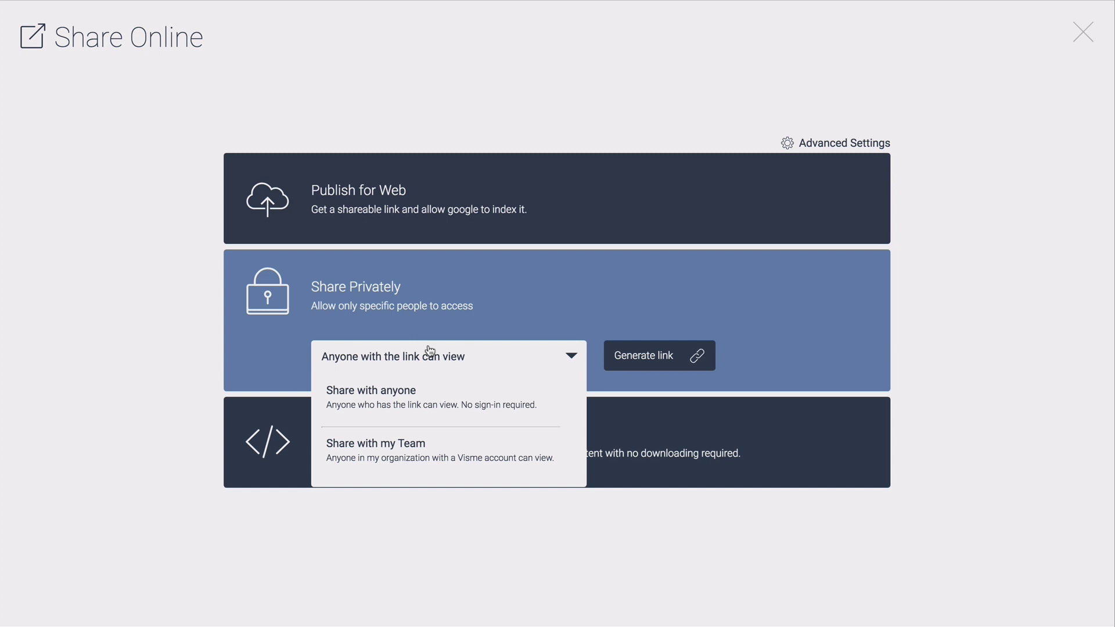
pyautogui.click(792, 143)
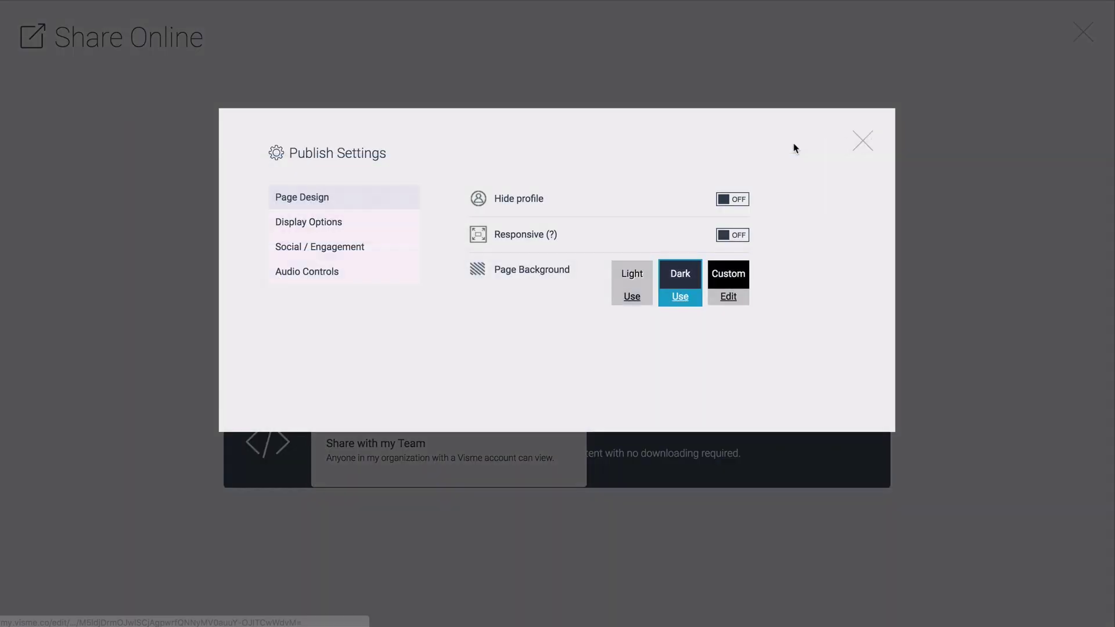
pyautogui.click(362, 250)
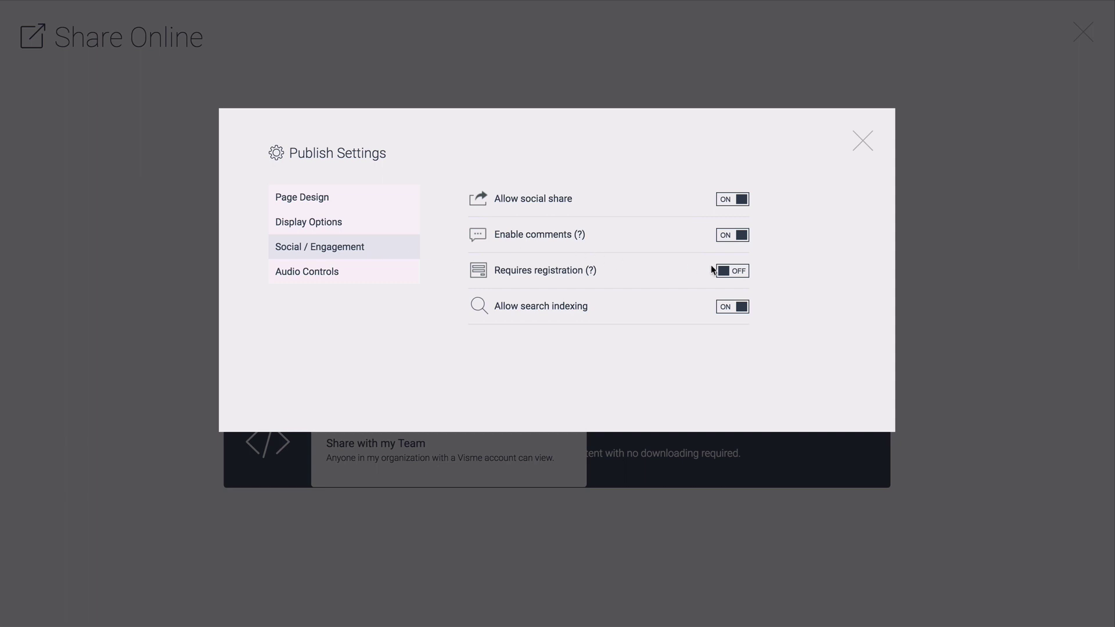
pyautogui.click(724, 274)
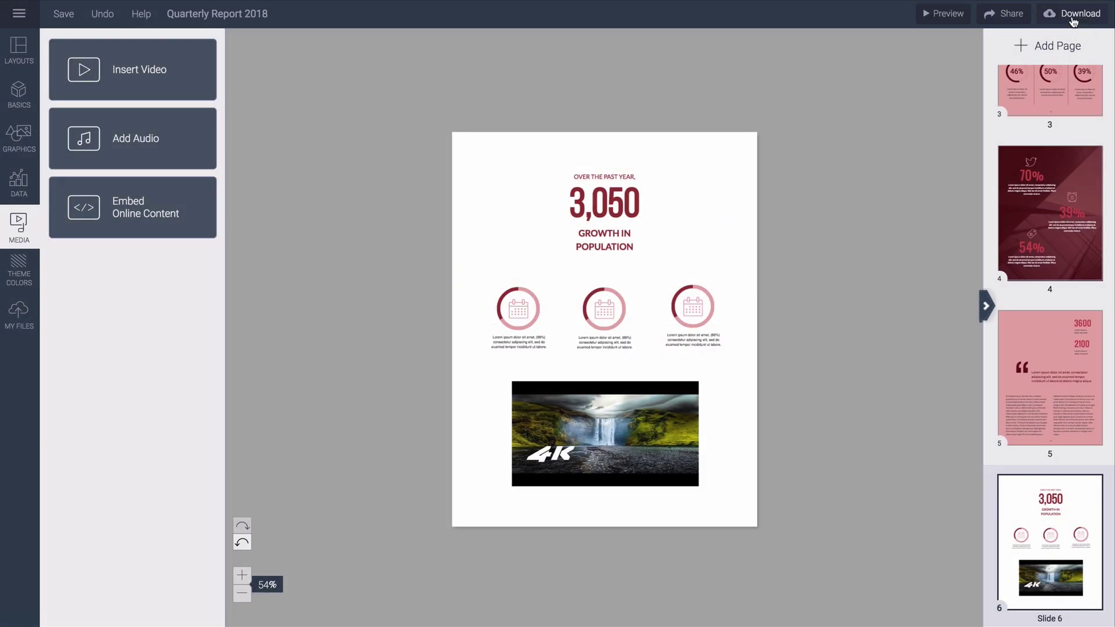
# Open the Download dialog offering JPG, PNG, PDF, PPTX and HTML5 formats
pyautogui.click(1073, 16)
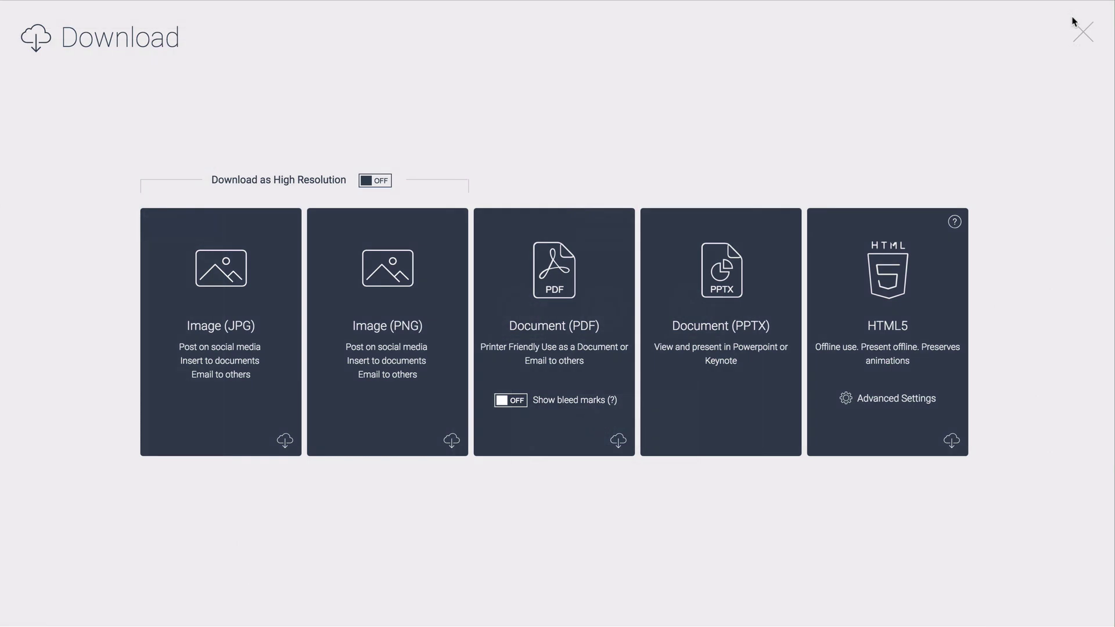